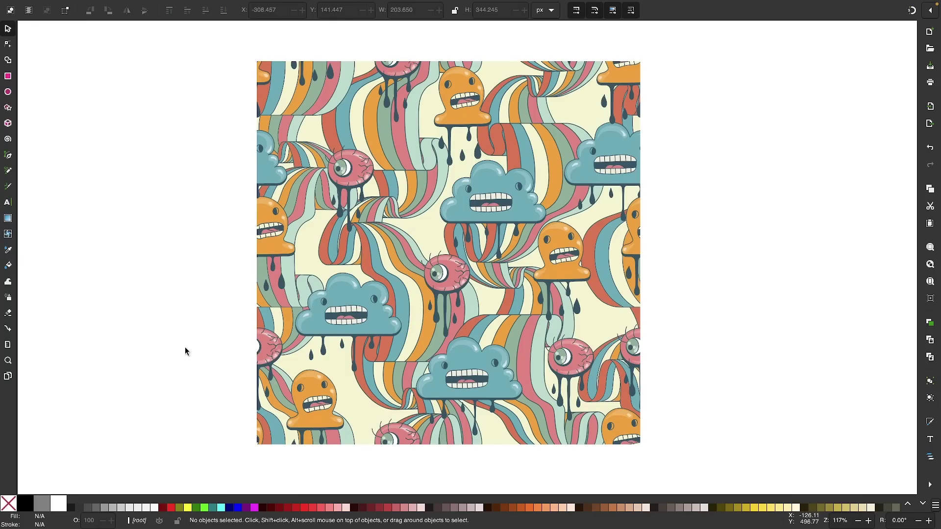
Draw a rectangle to the left of the pattern with the Rectangle tool
key("ctrl+Left")
left_click(8, 76)
left_click_drag(93, 133, 221, 286)
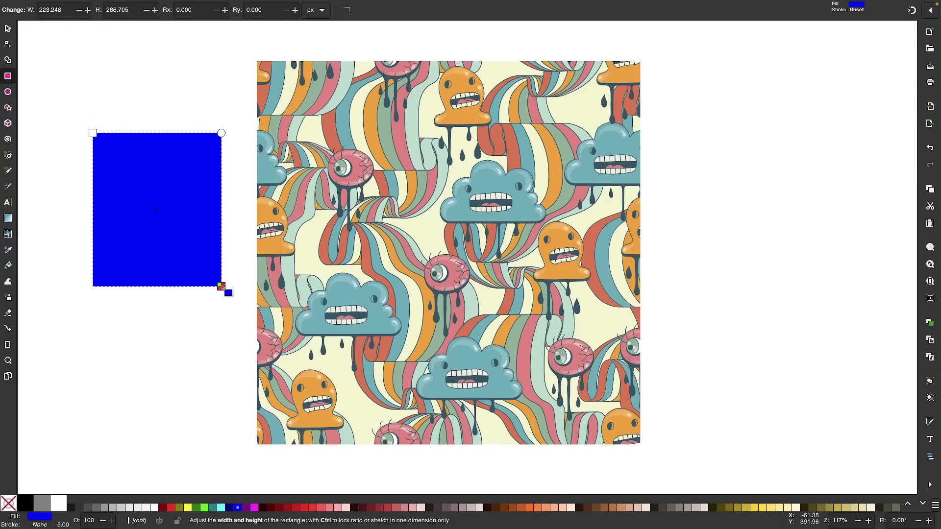
Try yellow, olive, red and maroon fills on the rectangle, then remove the fill
left_click(188, 508)
left_click(180, 508)
left_click(171, 508)
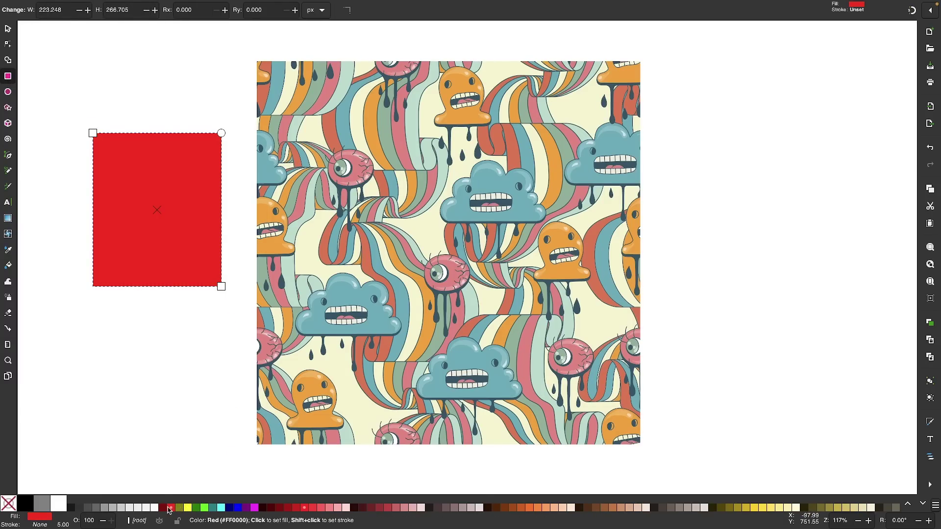
left_click(163, 508)
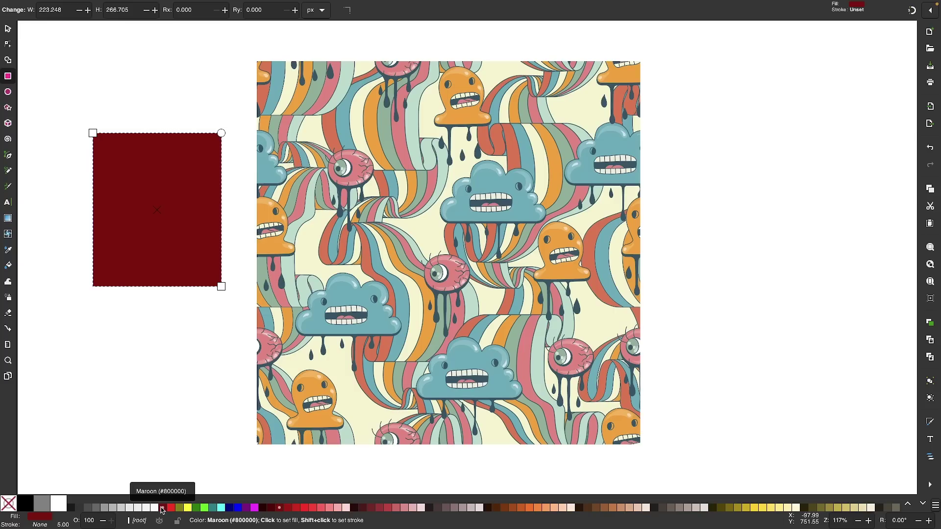
left_click(6, 505)
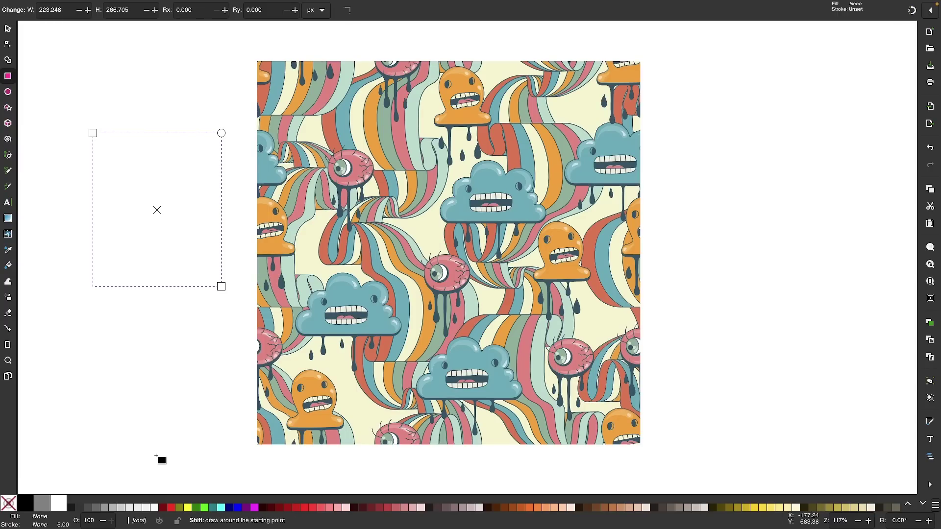
Try blue, near-black and red outlines, remove the outline, fill it black and show Fill and Stroke
left_click(239, 508, "shift")
left_click(265, 509, "shift")
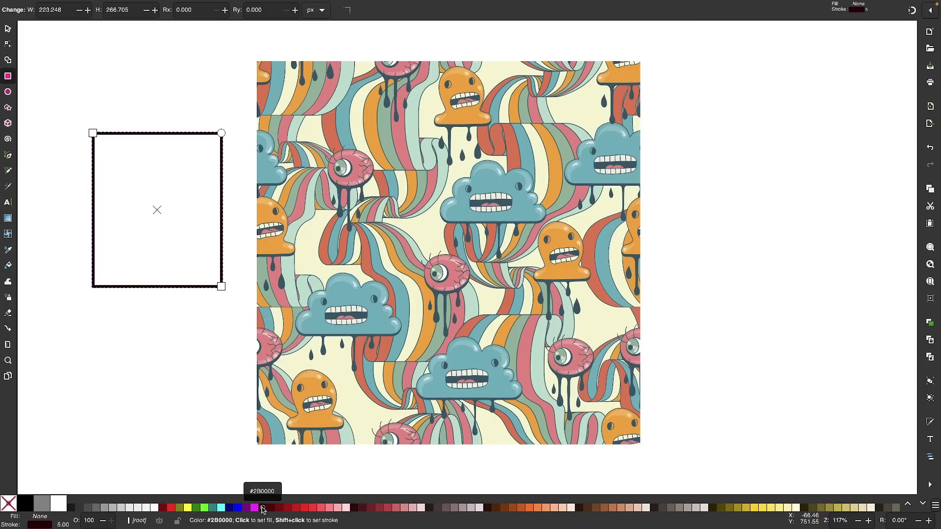
left_click(288, 508, "shift")
left_click(313, 508, "shift")
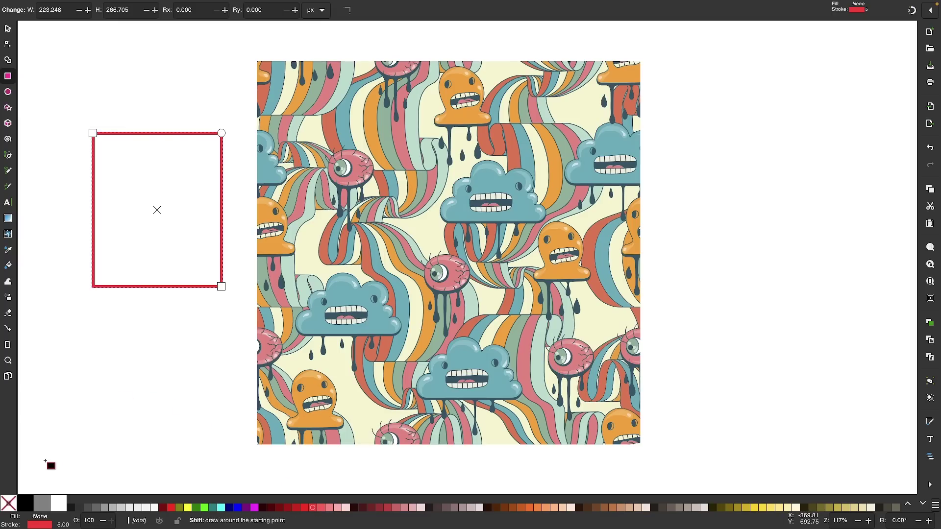
left_click(6, 505, "shift")
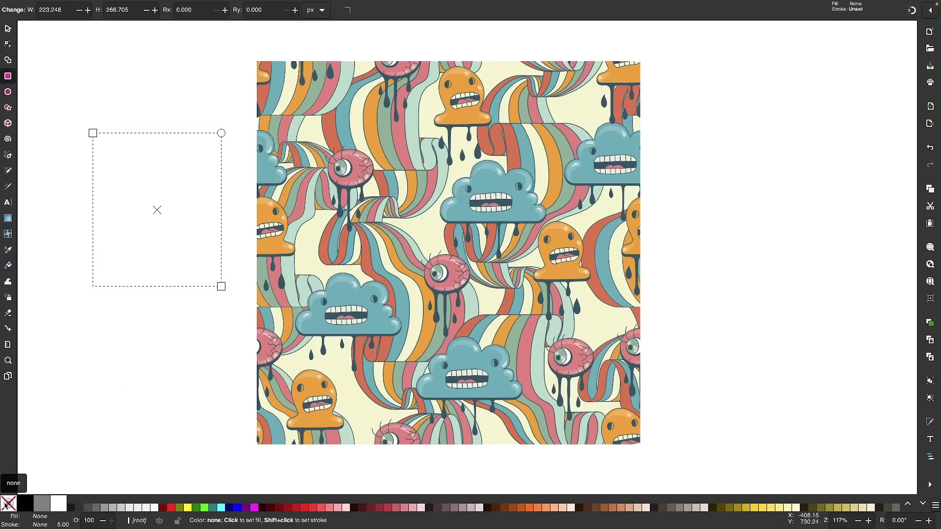
left_click(25, 503)
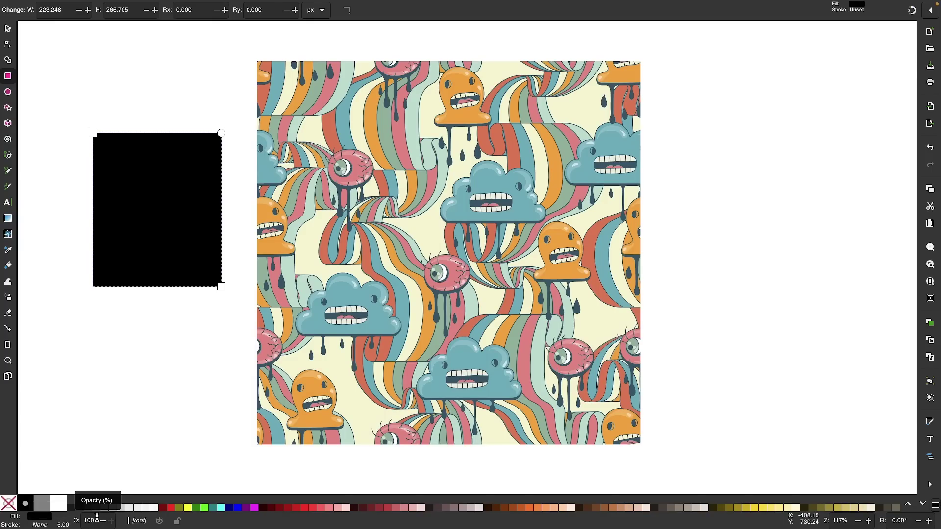
left_click(41, 517)
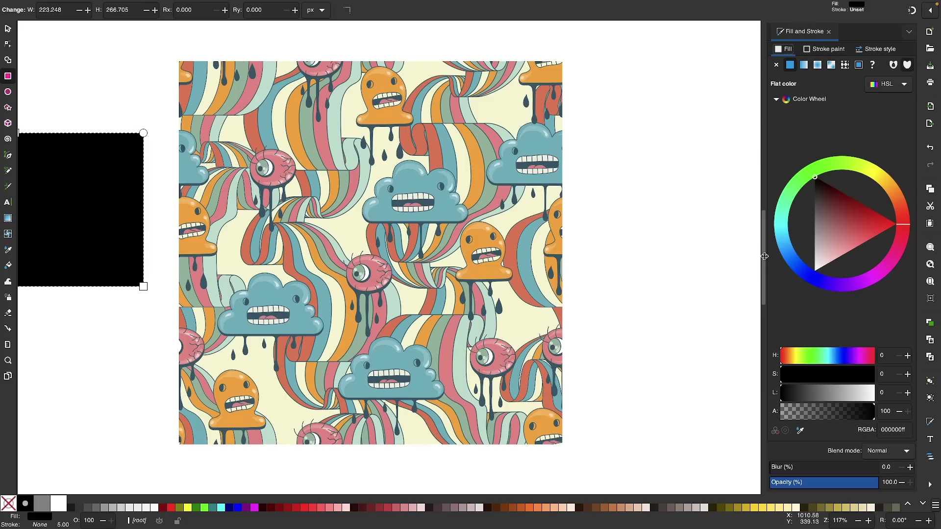
Collapse and reopen the dock, then add Align and Distribute beside Fill and Stroke
left_click_drag(763, 257, 880, 260)
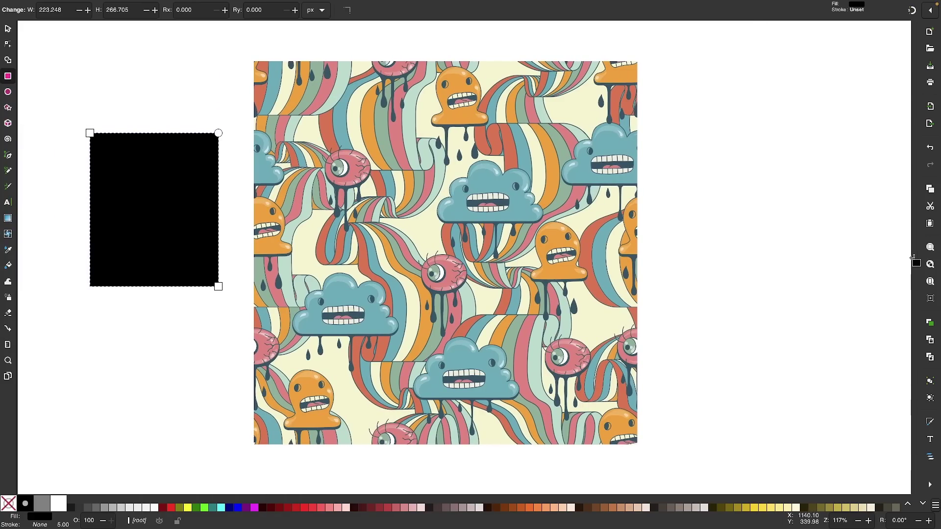
left_click_drag(914, 257, 838, 252)
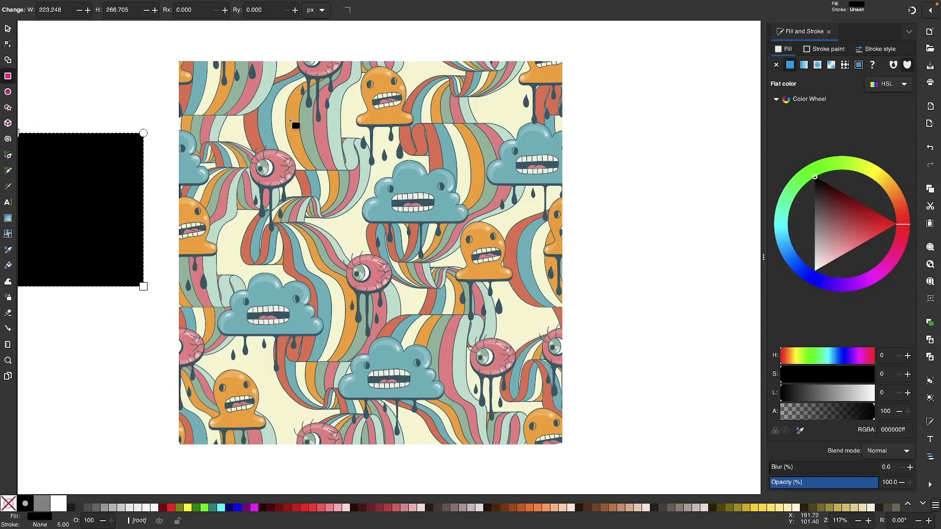
left_click(167, 5)
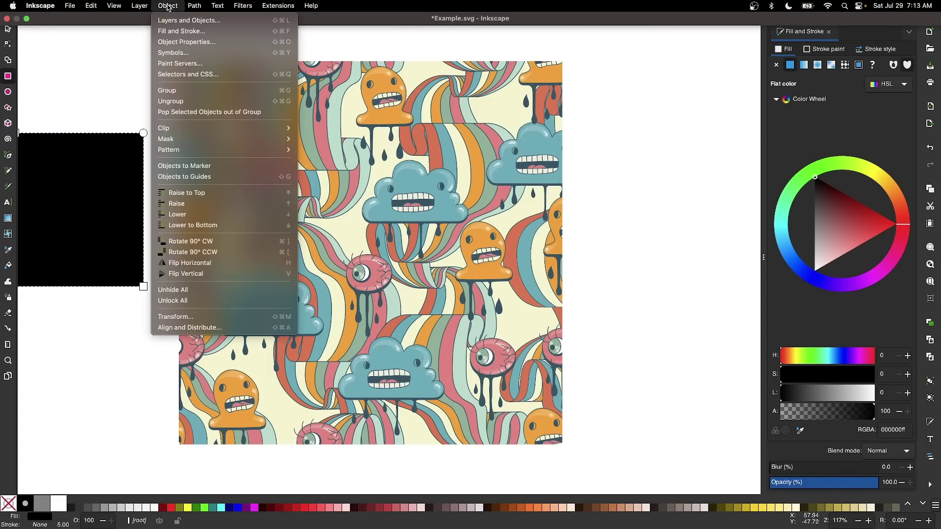
left_click(194, 331)
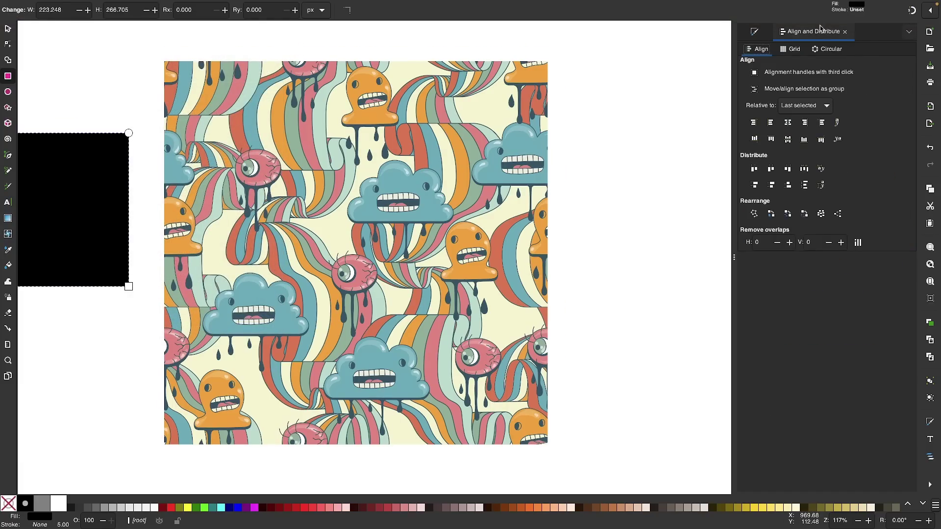
Browse the Fill, Stroke paint and Stroke style pages of Fill and Stroke
left_click(755, 31)
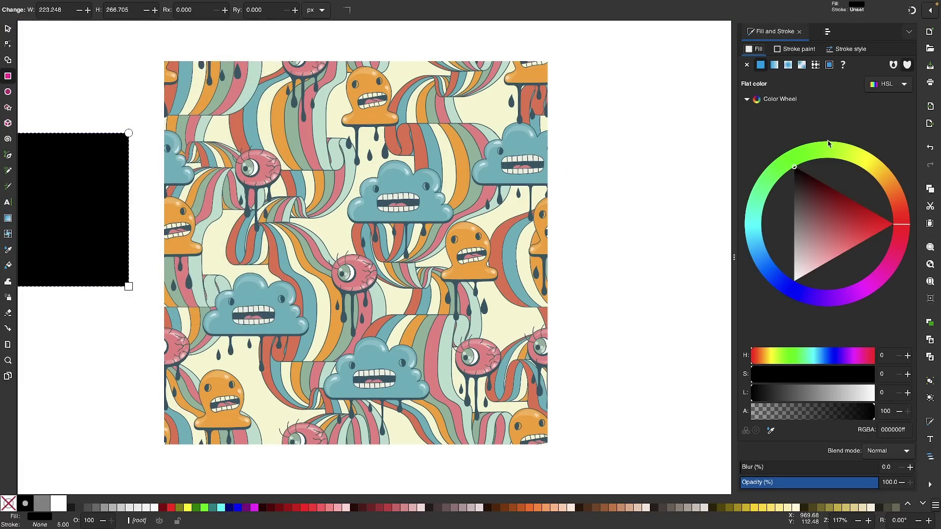
left_click(795, 50)
left_click(844, 51)
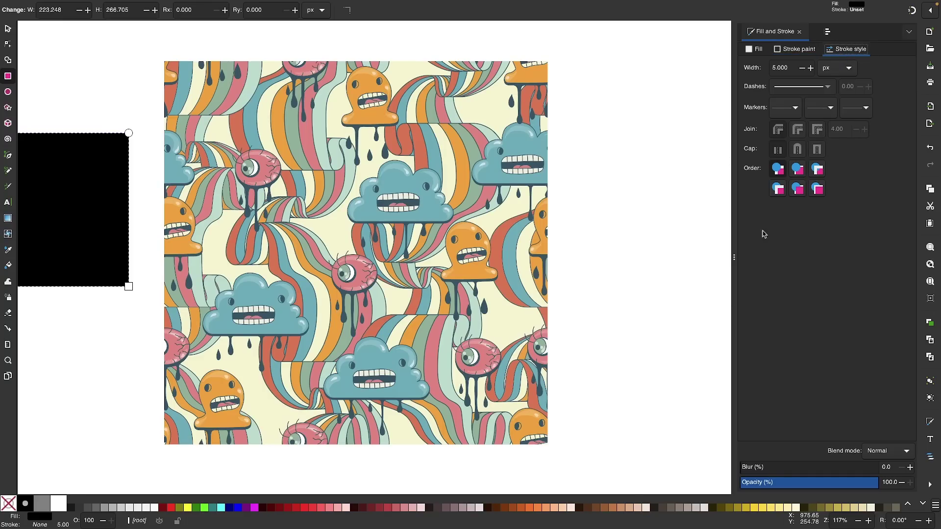
left_click(759, 50)
left_click(787, 52)
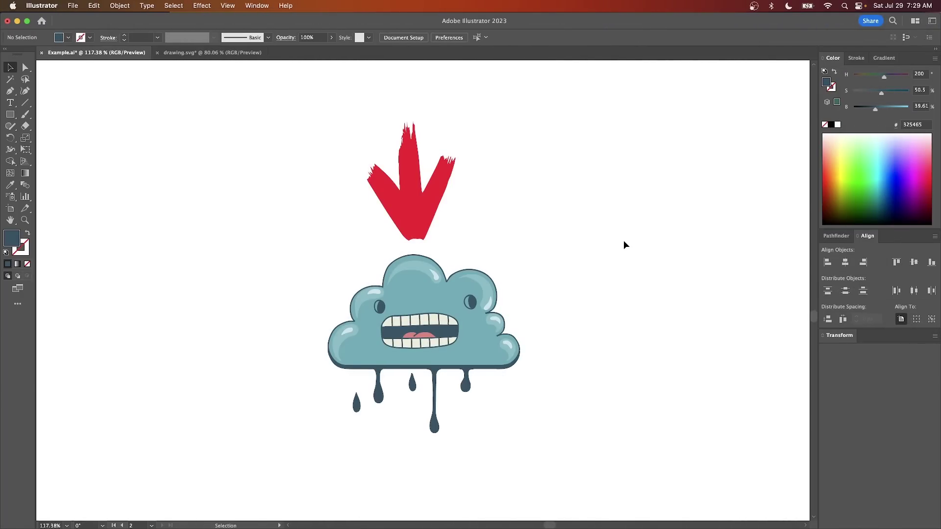
Drag the red arrow until smart guides centre it over the cloud monster
left_click(411, 179)
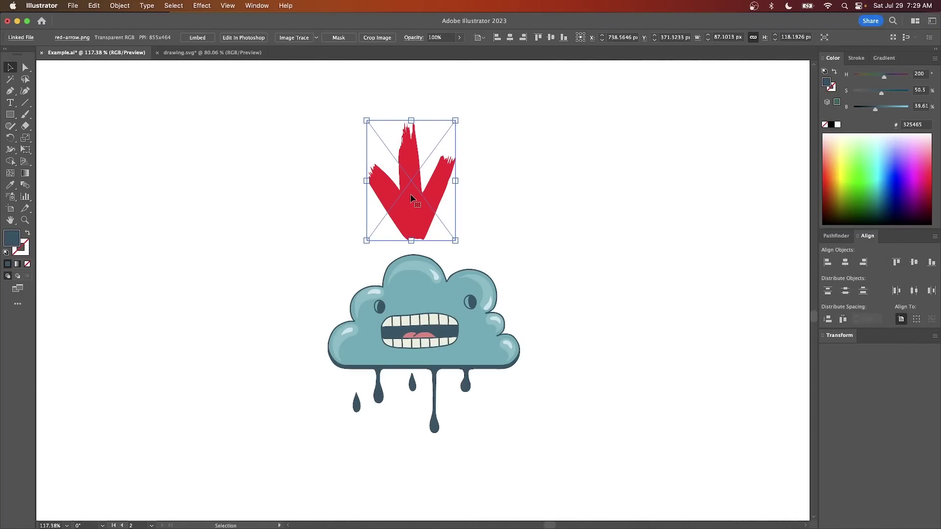
mouse_move(410, 198)
left_mouse_down()
mouse_move(441, 199)
mouse_move(410, 203)
left_mouse_up()
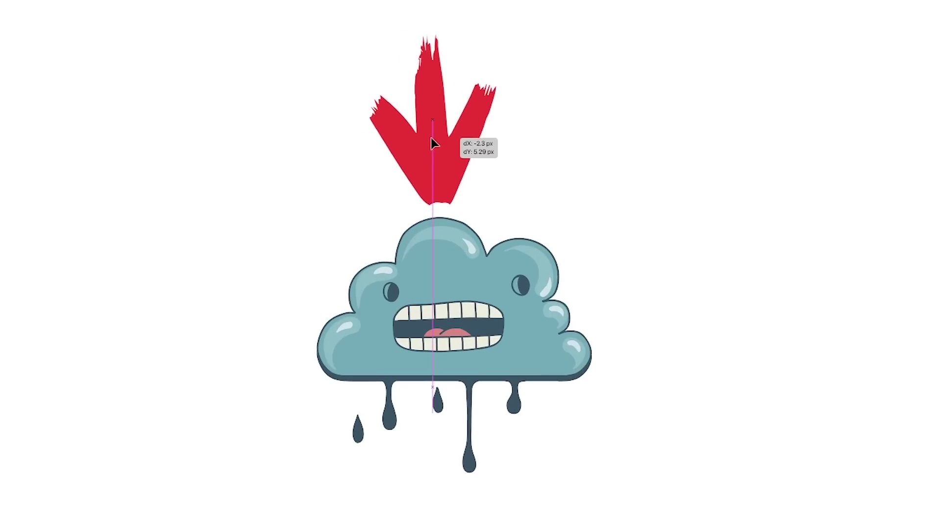
mouse_move(433, 143)
left_mouse_down()
mouse_move(433, 154)
mouse_move(385, 158)
mouse_move(373, 181)
mouse_move(436, 139)
left_mouse_up()
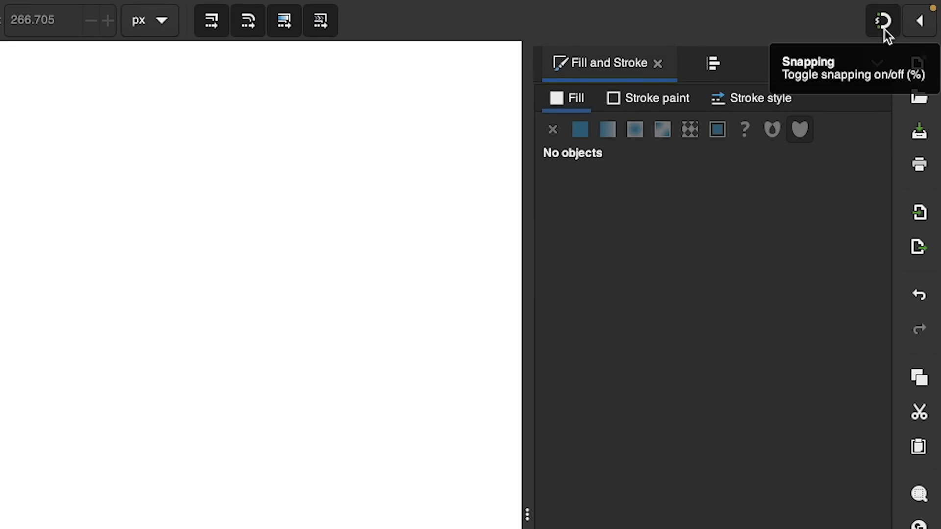
Enable snapping, view its advanced options, then snap the red arrow centred above the cloud
left_click(885, 29)
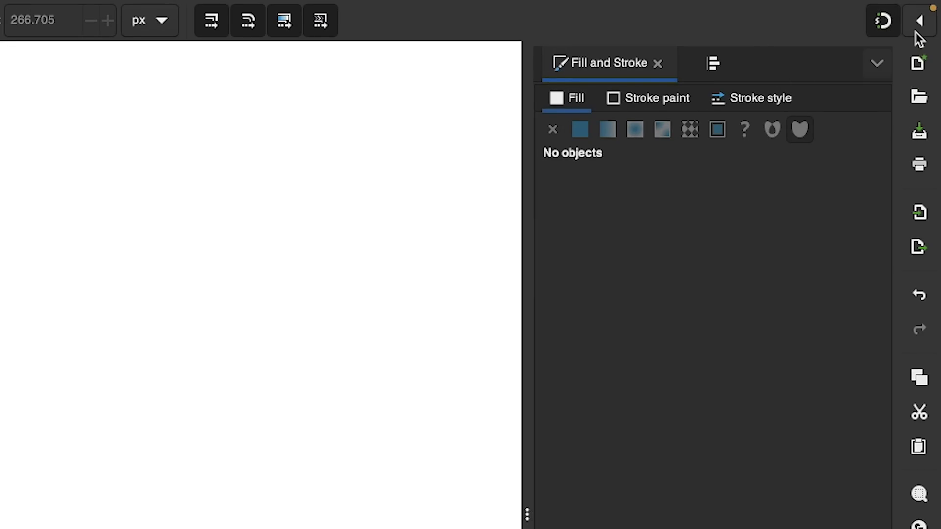
left_click(916, 28)
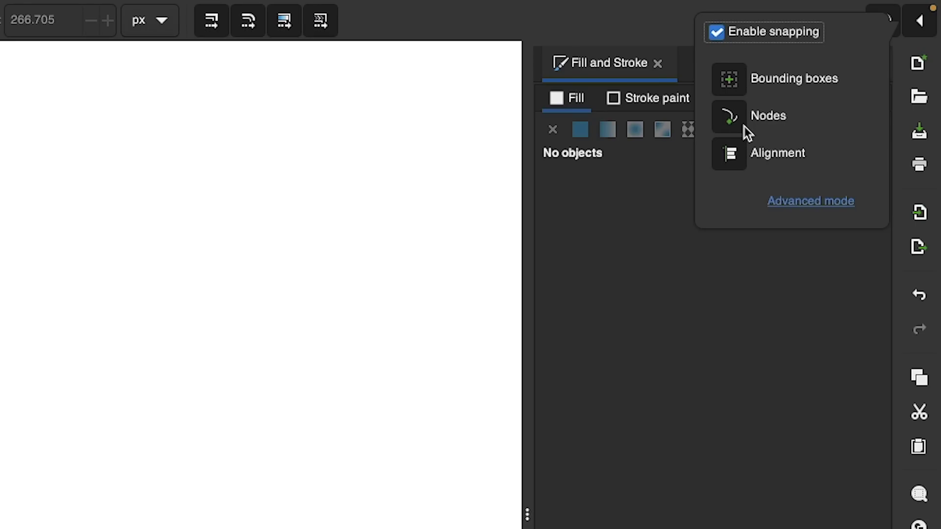
left_click(789, 203)
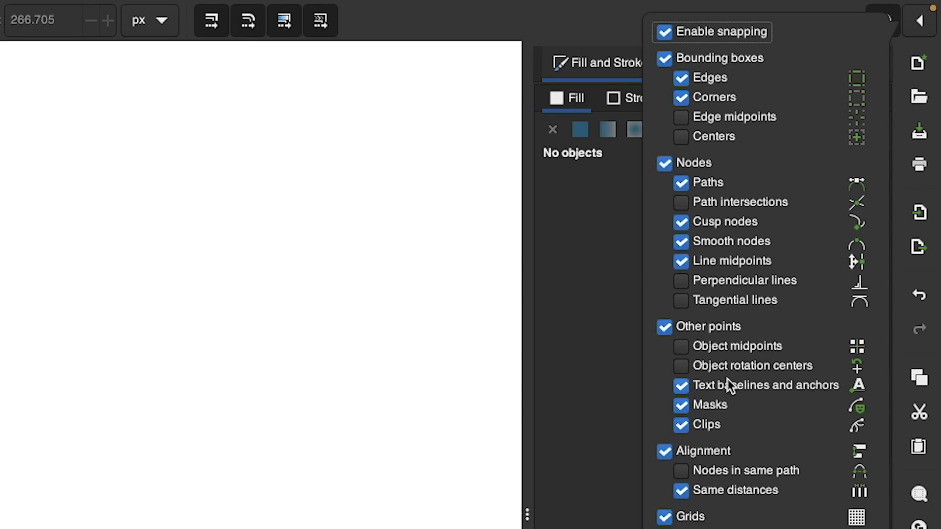
left_click(770, 525)
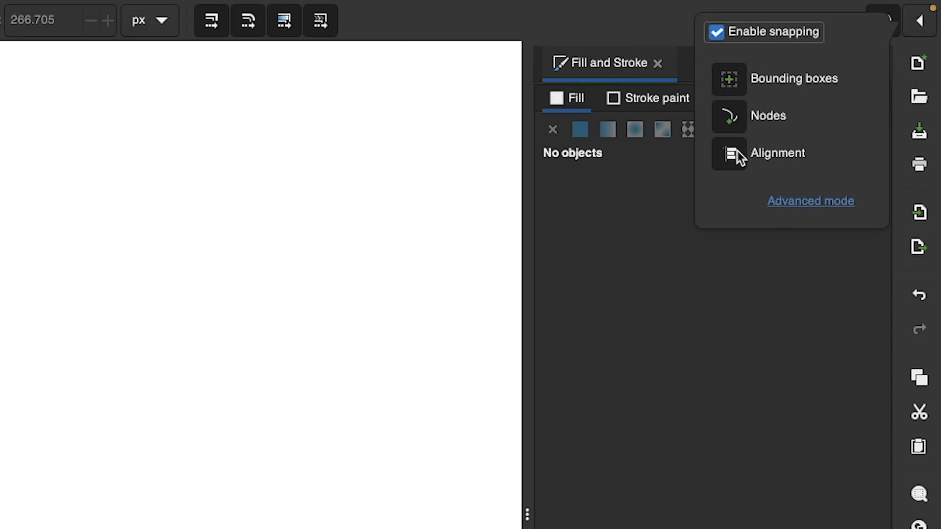
left_click(187, 311)
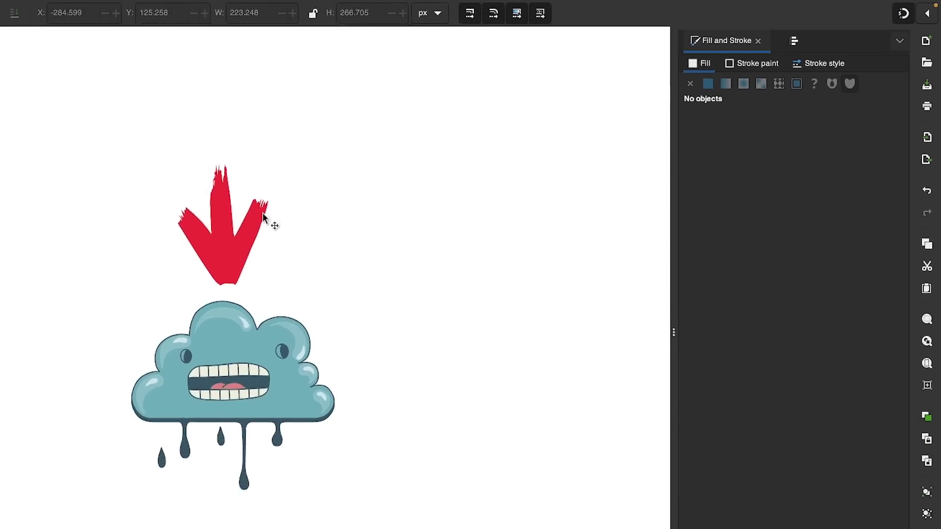
left_click_drag(224, 225, 165, 228)
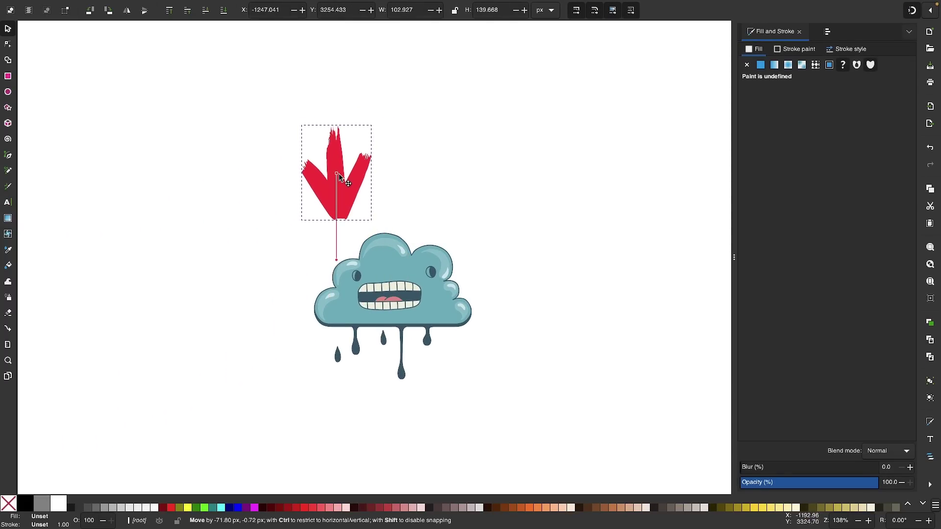
left_click_drag(340, 177, 387, 181)
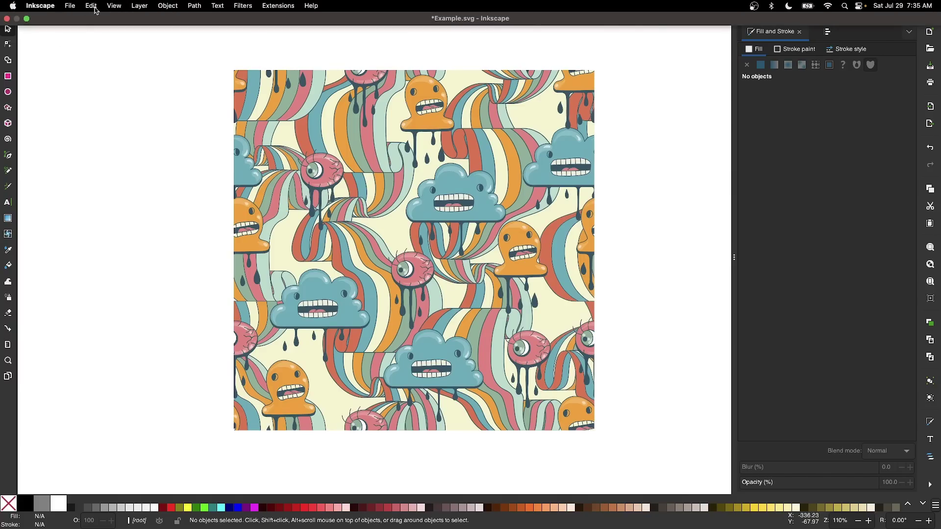
Set Preferences > Interface > Keyboard to the Adobe Illustrator (adobe-illustrator-cs2.xml) shortcut file
left_click(93, 6)
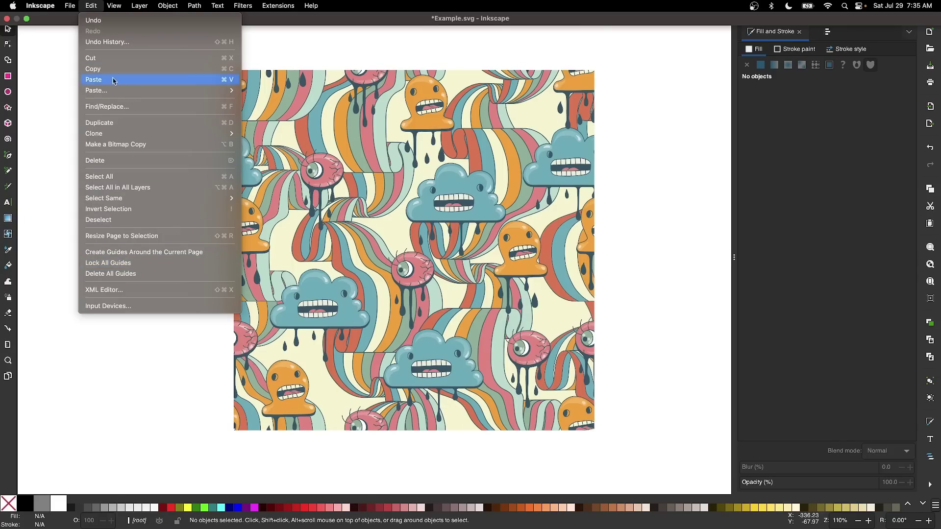
mouse_move(43, 13)
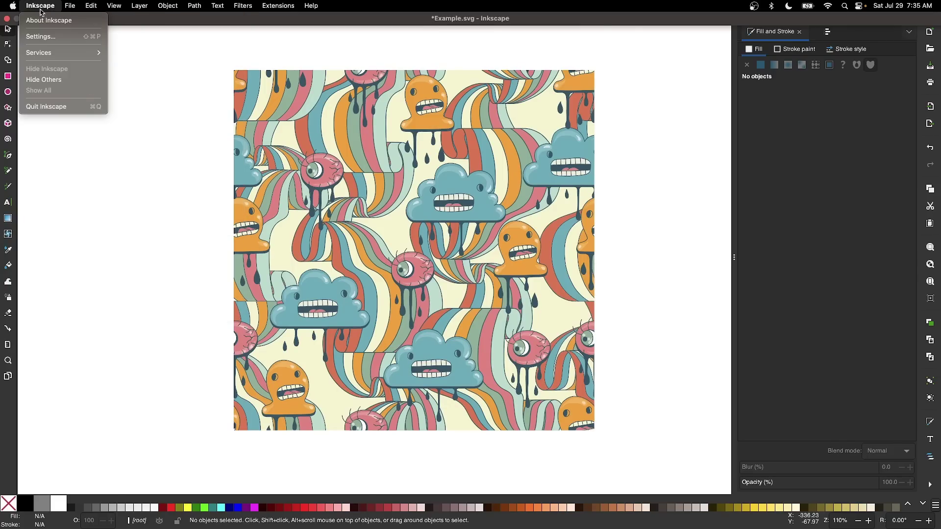
left_click(49, 37)
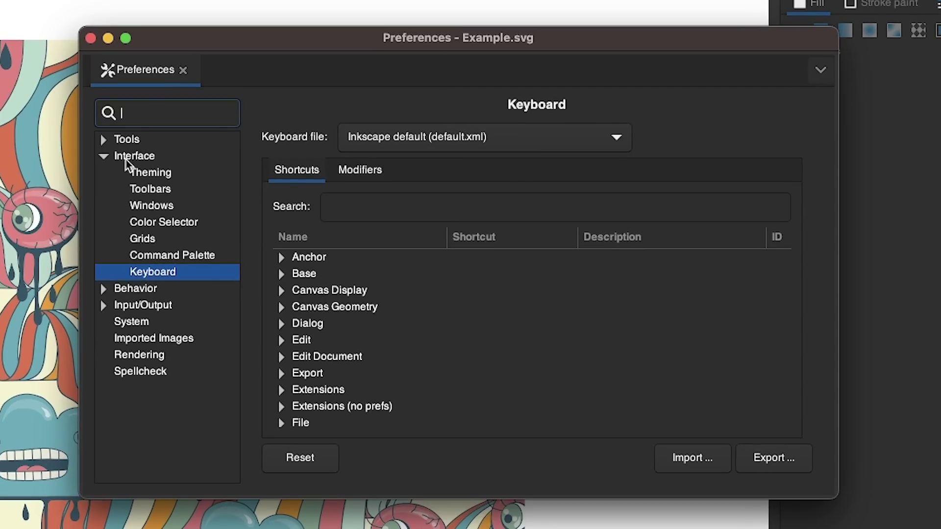
left_click(109, 158)
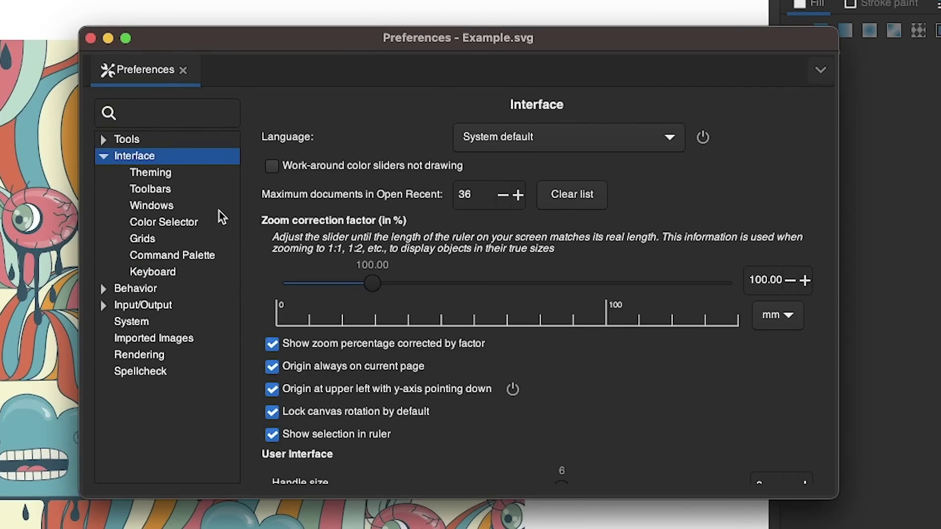
left_click(152, 273)
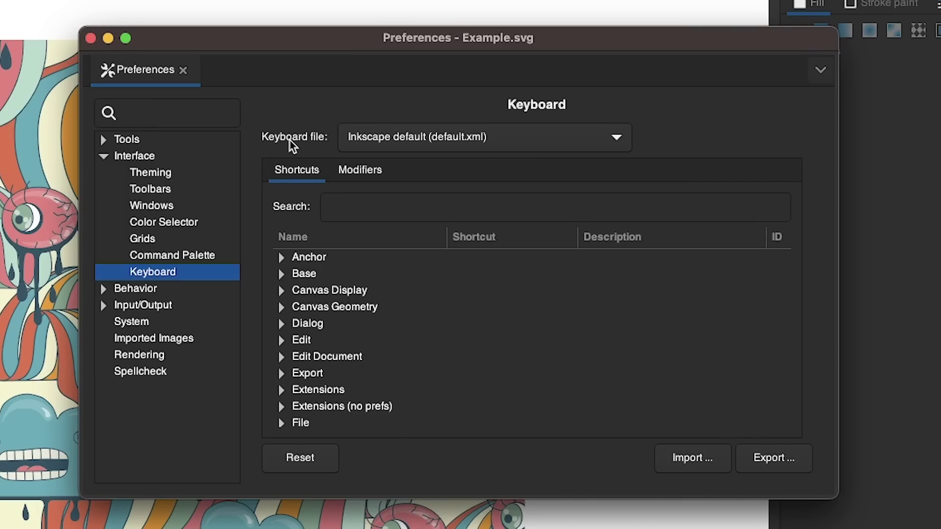
left_click(595, 142)
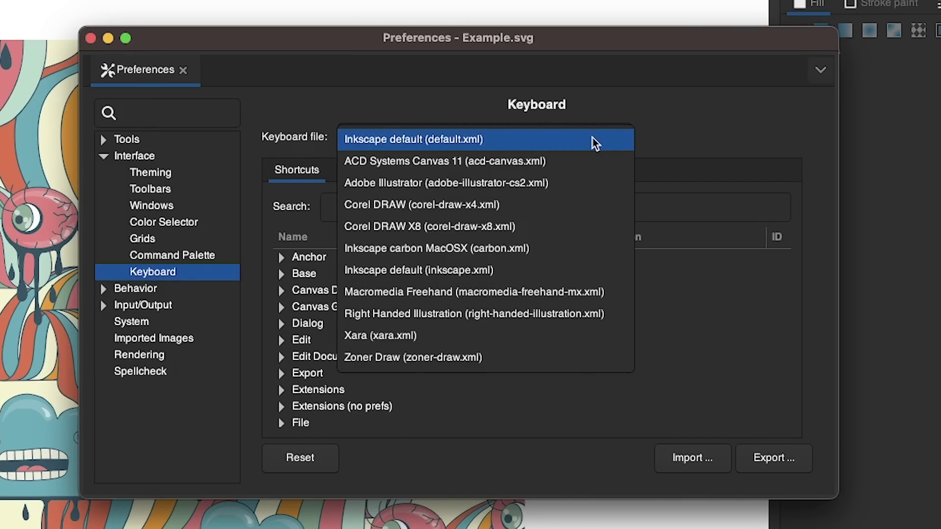
left_click(450, 183)
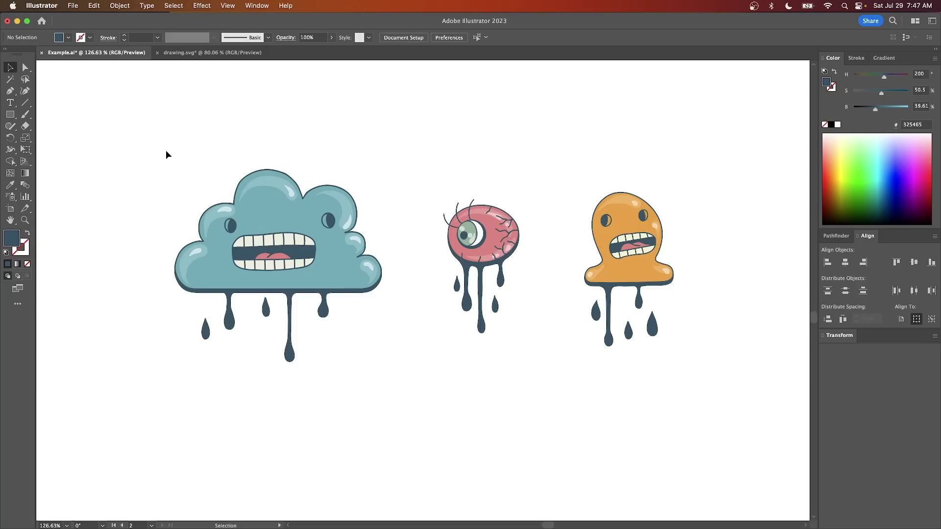
Marquee-select the cloud, eyeball and orange monster together
left_click_drag(165, 151, 684, 257)
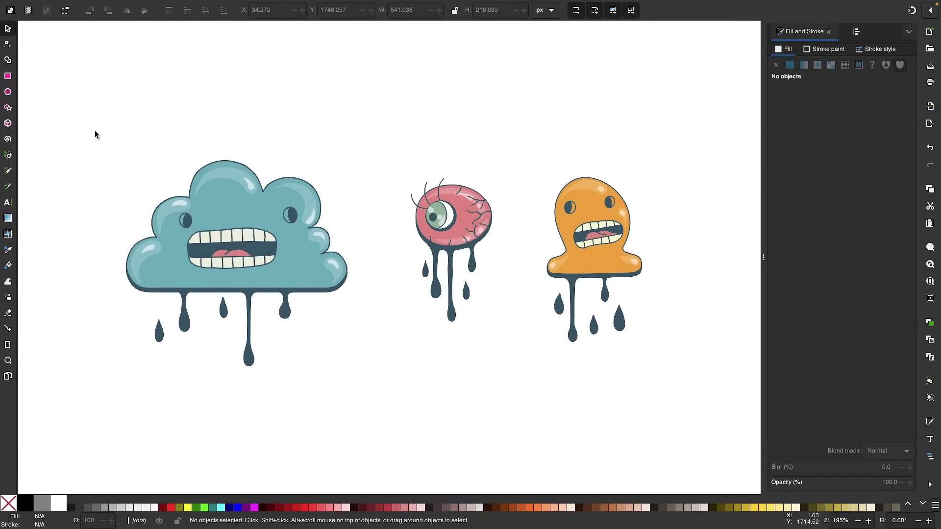
Rubber-band select the monsters, then Alt-drag a touch path across the cloud and eyeball
left_click_drag(94, 129, 671, 401)
left_click(484, 387)
left_click_drag(114, 134, 681, 258)
key("alt")
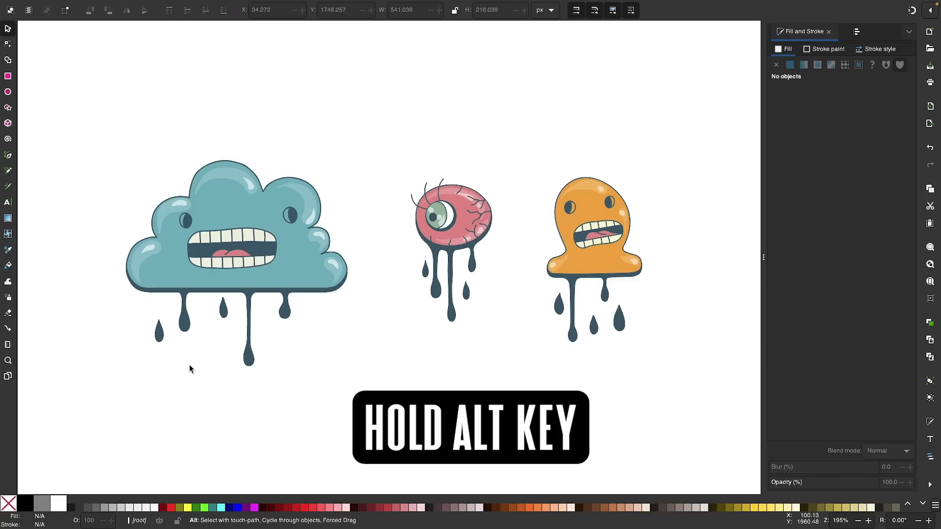
mouse_move(167, 371)
left_mouse_down()
mouse_move(269, 334)
mouse_move(407, 331)
mouse_move(462, 313)
mouse_move(528, 348)
mouse_move(558, 350)
mouse_move(581, 332)
mouse_move(659, 312)
left_mouse_up()
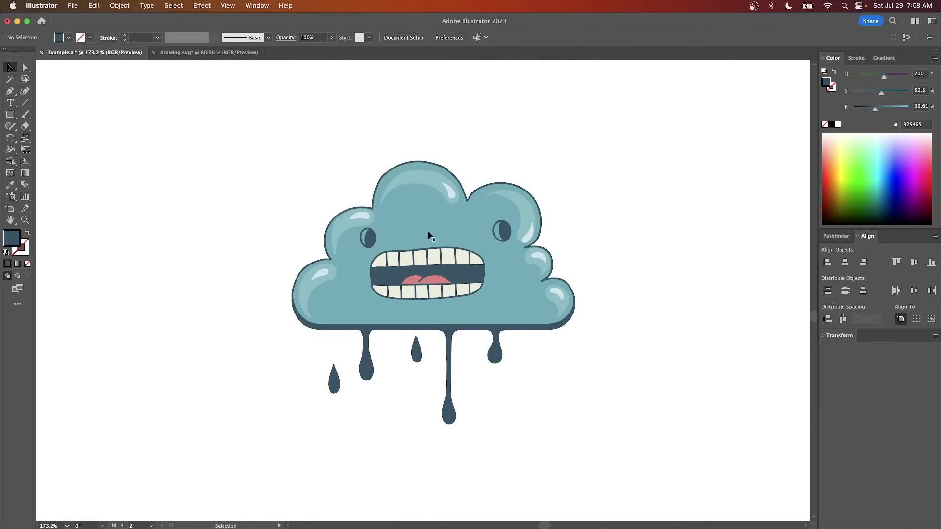
Rotate the cloud monster clockwise about 30° by dragging outside a bounding-box corner
left_click(454, 212)
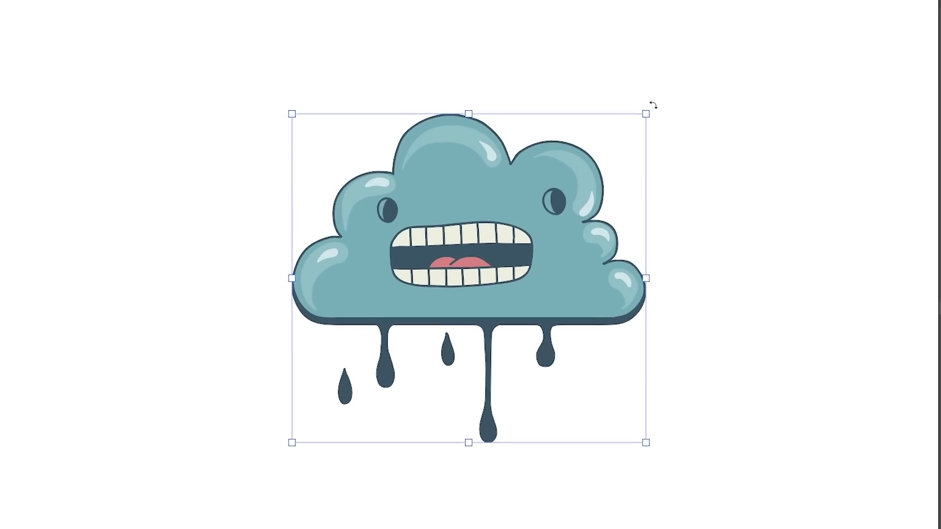
left_click_drag(718, 61, 760, 201)
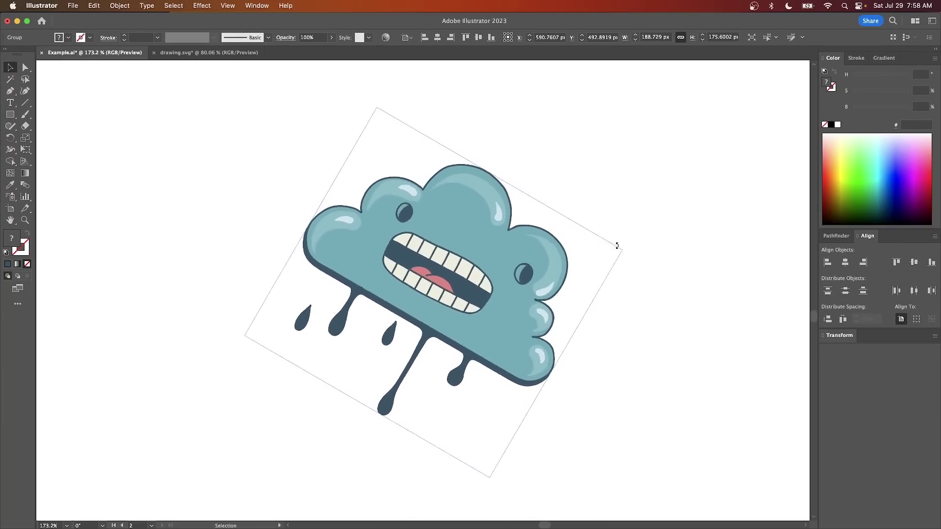
left_click_drag(617, 245, 635, 283)
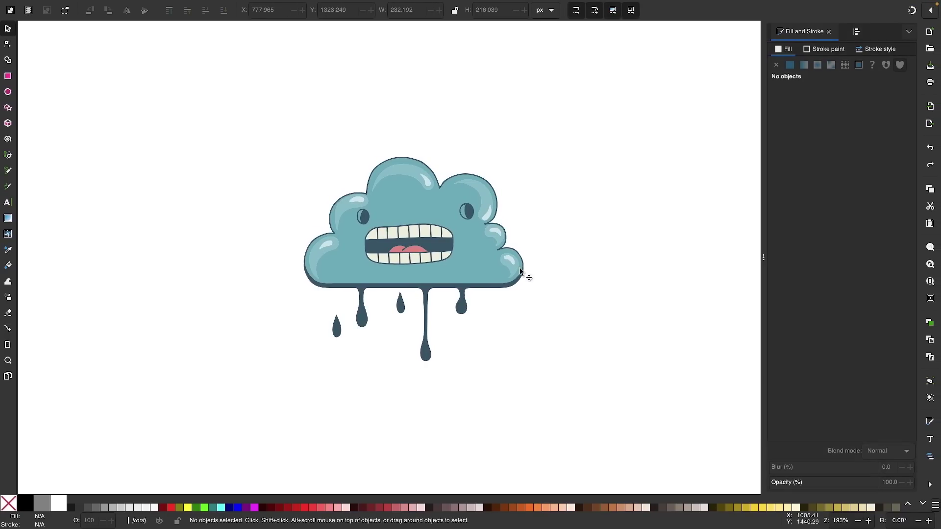
Toggle the cloud between scale and rotate handles, trying a rotation and undoing it
left_click(443, 220)
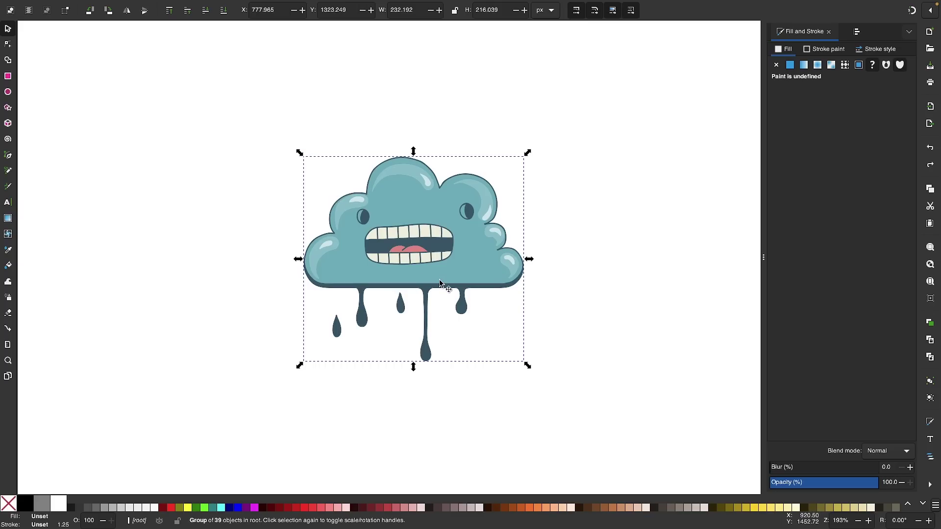
left_click(422, 206)
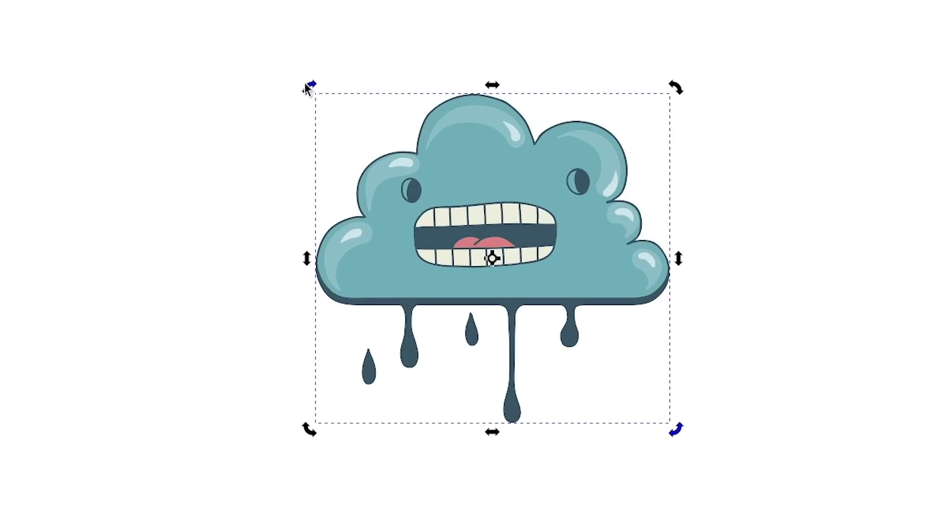
left_click_drag(300, 153, 340, 143)
left_click_drag(374, 74, 349, 94)
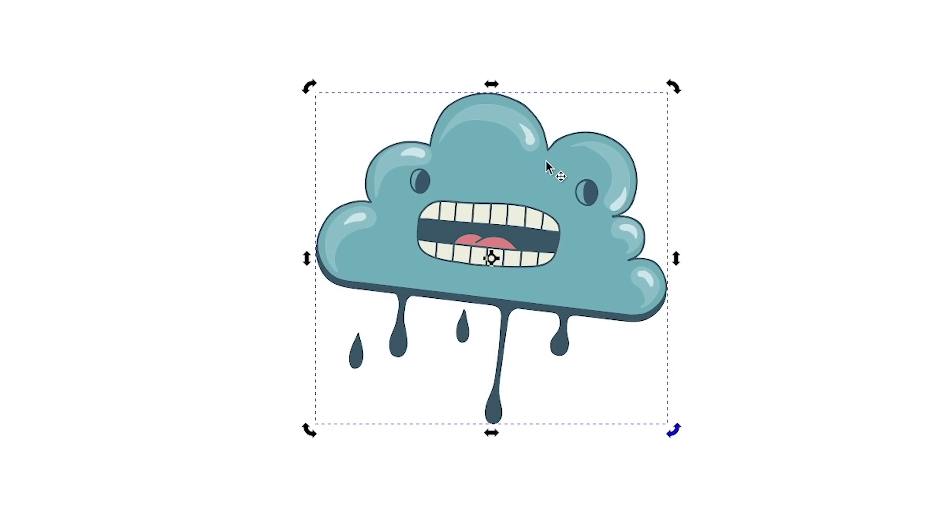
left_click(528, 167)
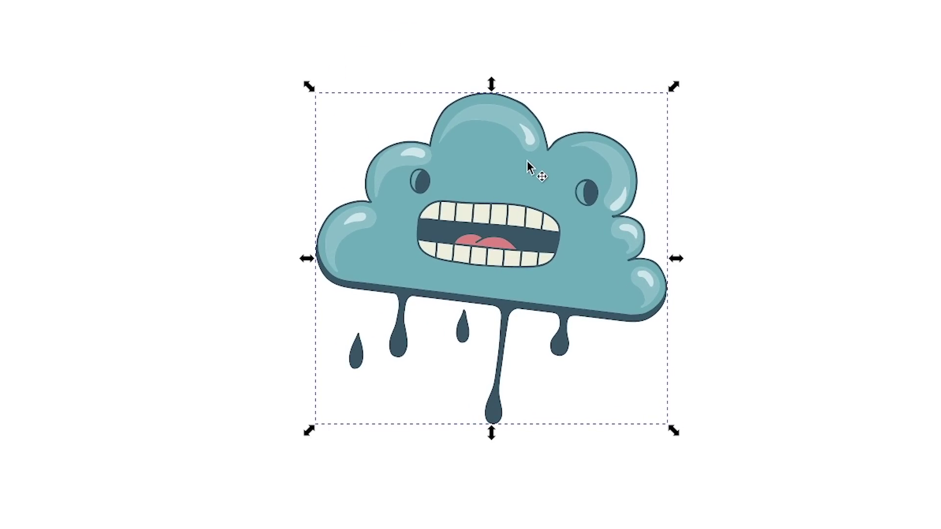
left_click(431, 164)
left_click(546, 161)
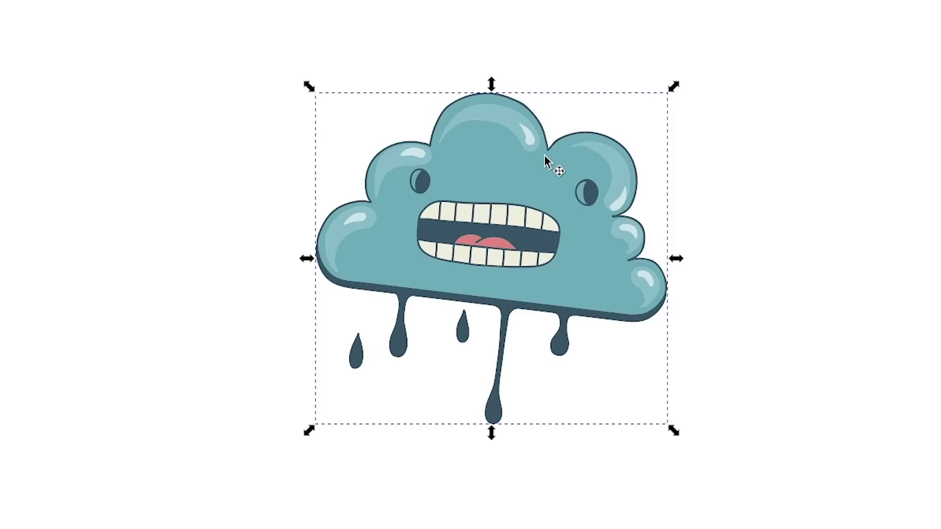
left_click(509, 164)
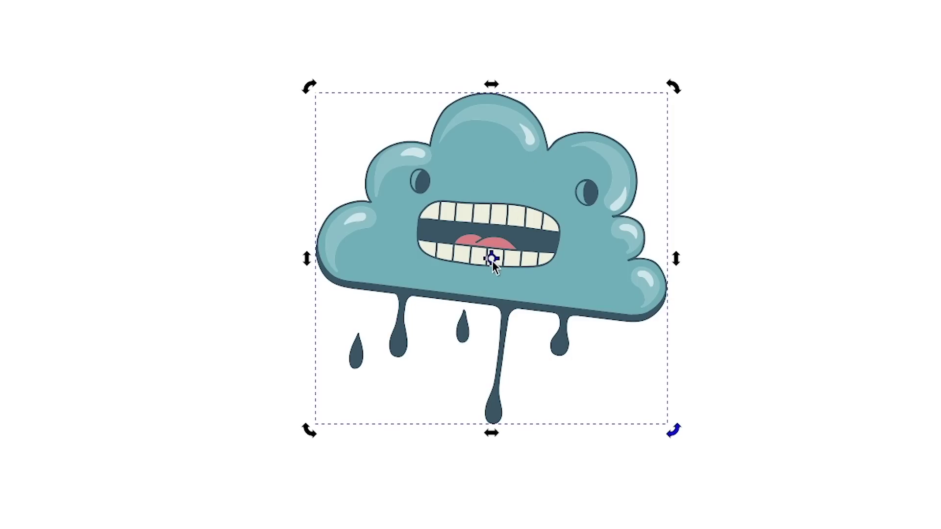
Move the pivot left of the cloud, rotate it about 14°, then reset the pivot
mouse_move(492, 258)
left_mouse_down()
mouse_move(393, 207)
mouse_move(207, 141)
mouse_move(172, 228)
left_mouse_up()
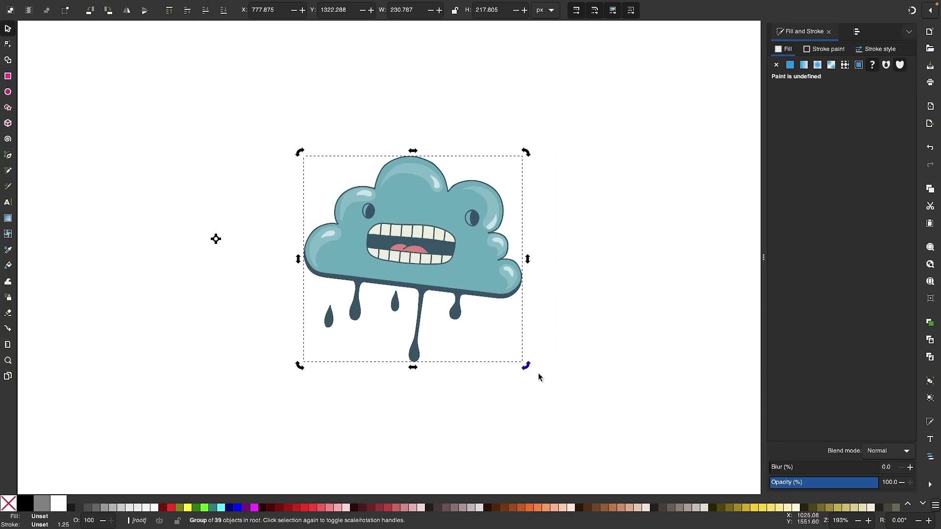
left_click_drag(526, 365, 571, 375)
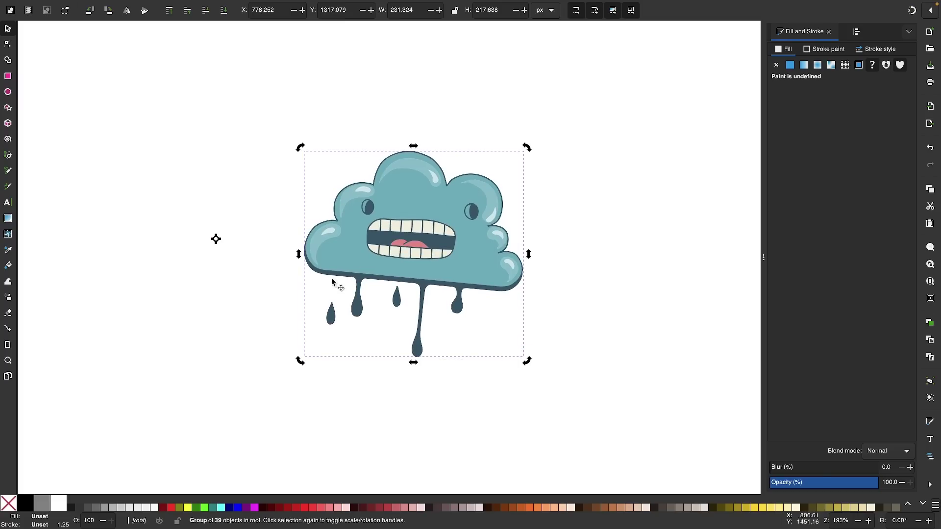
left_click(216, 239, "shift")
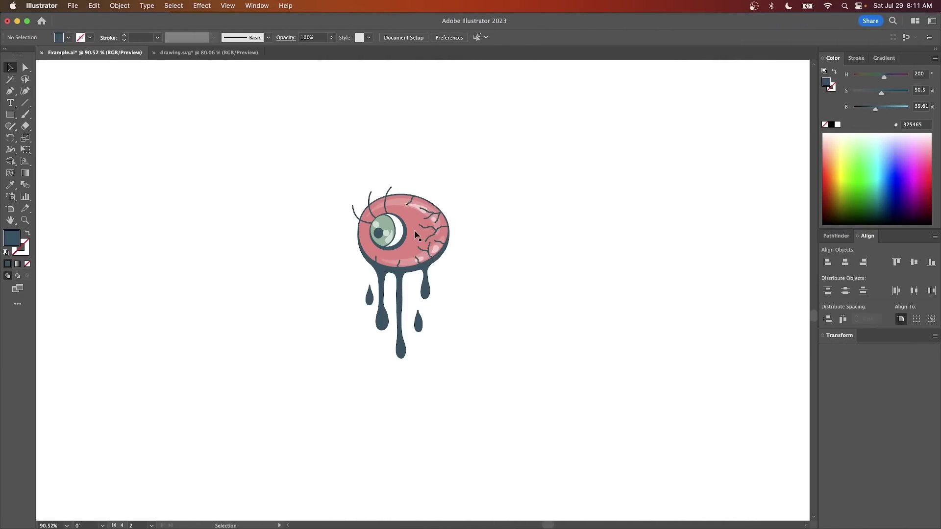
Alt-drag the dripping eyeball to drop duplicates around the artboard
left_click_drag(398, 234, 517, 277, "alt")
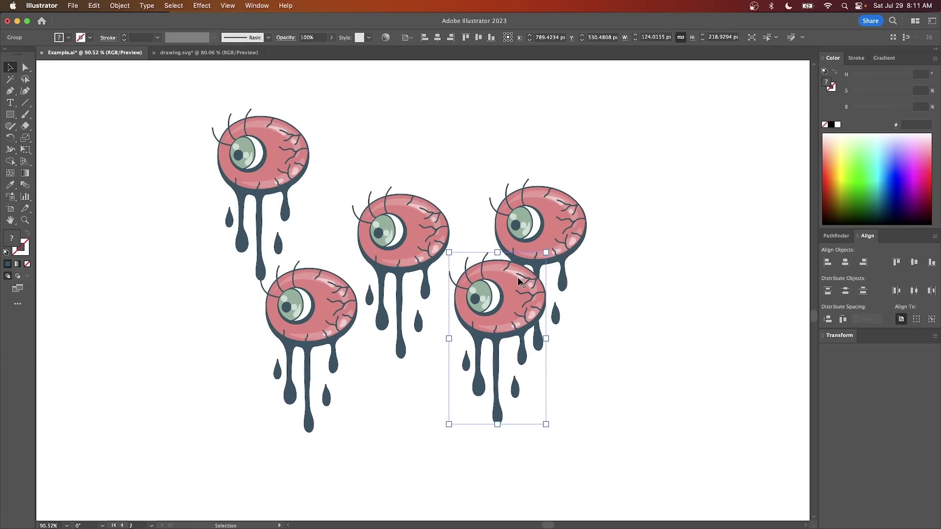
key("ctrl+Right")
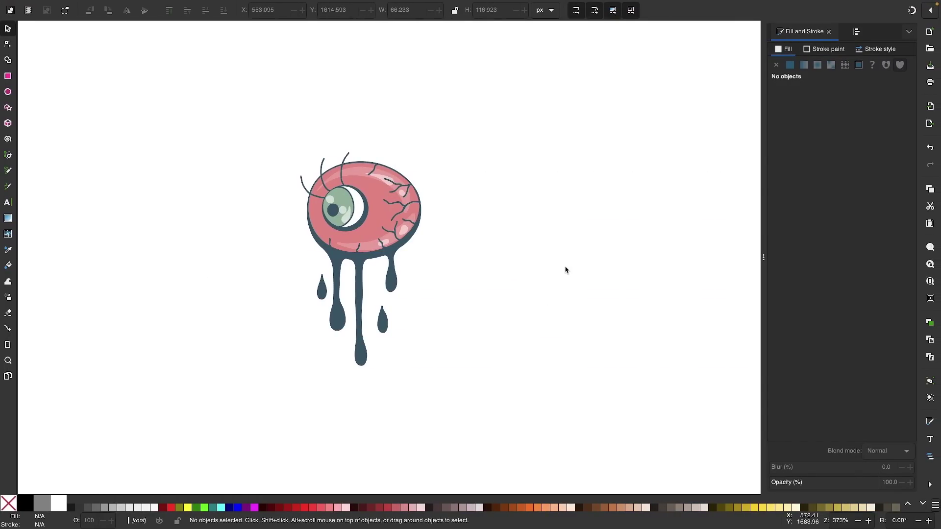
Duplicate the eyeball and move the copy to the right of the original
left_click(388, 210)
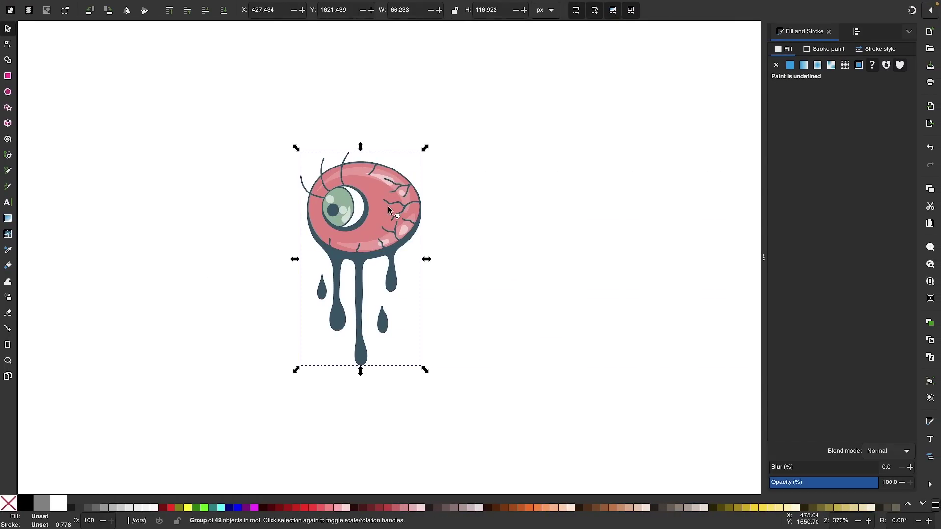
key("ctrl+d")
left_click_drag(388, 210, 542, 210)
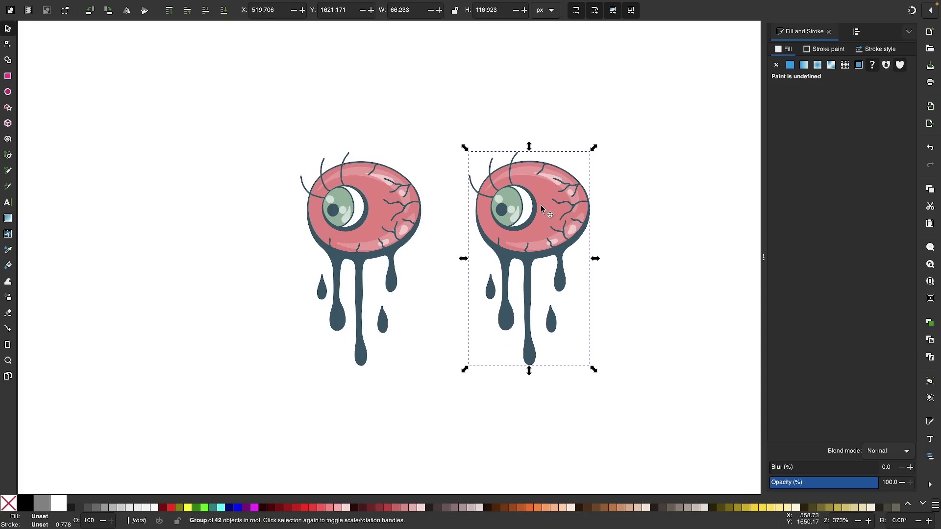
Drag the eyeball copy across the page, stamping copies of it along the way
scroll(542, 209, "down", 2)
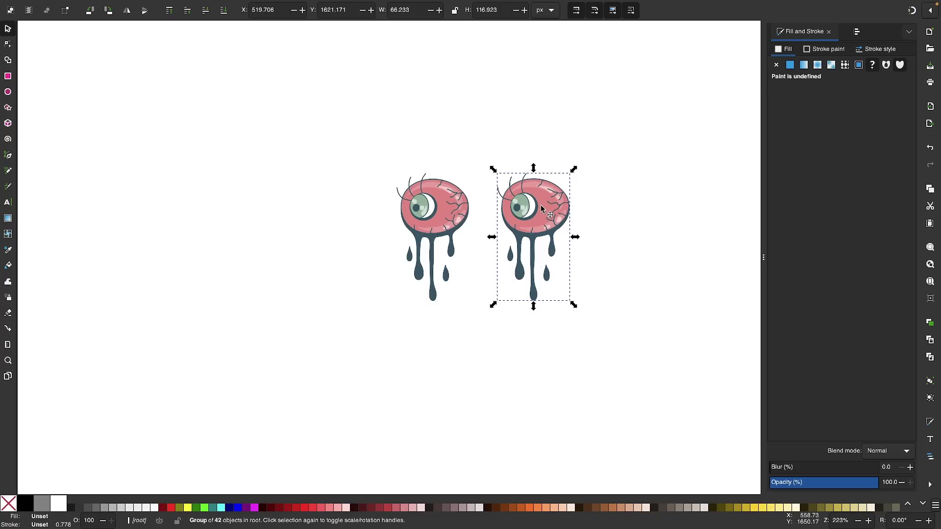
mouse_move(542, 210)
left_mouse_down()
mouse_move(539, 163)
mouse_move(464, 98)
mouse_move(324, 109)
mouse_move(282, 184)
mouse_move(298, 245)
mouse_move(328, 156)
mouse_move(270, 123)
mouse_move(234, 129)
mouse_move(184, 178)
mouse_move(173, 240)
mouse_move(186, 279)
mouse_move(230, 311)
mouse_move(284, 241)
mouse_move(340, 132)
mouse_move(407, 78)
mouse_move(358, 170)
mouse_move(343, 283)
mouse_move(369, 296)
left_mouse_up()
key("space")
key("space")
key("space")
key("space")
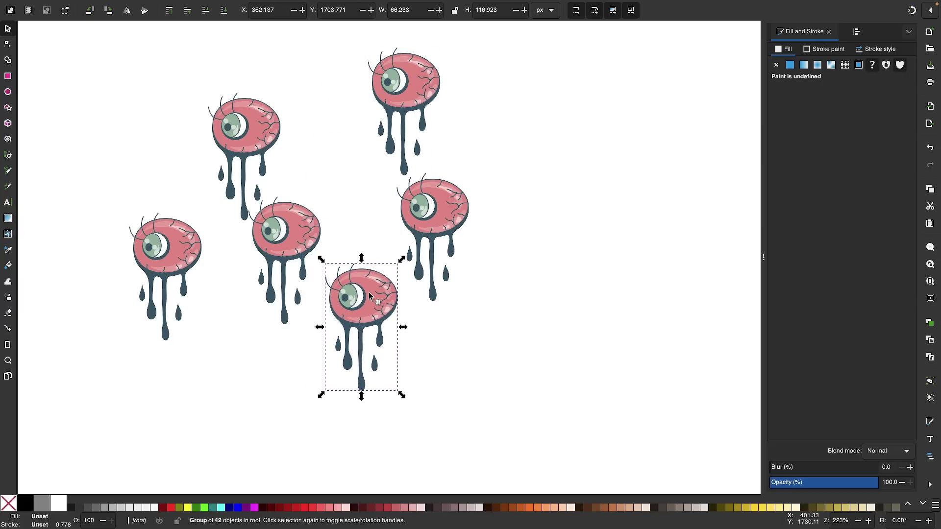
scroll(369, 296, "right", 3)
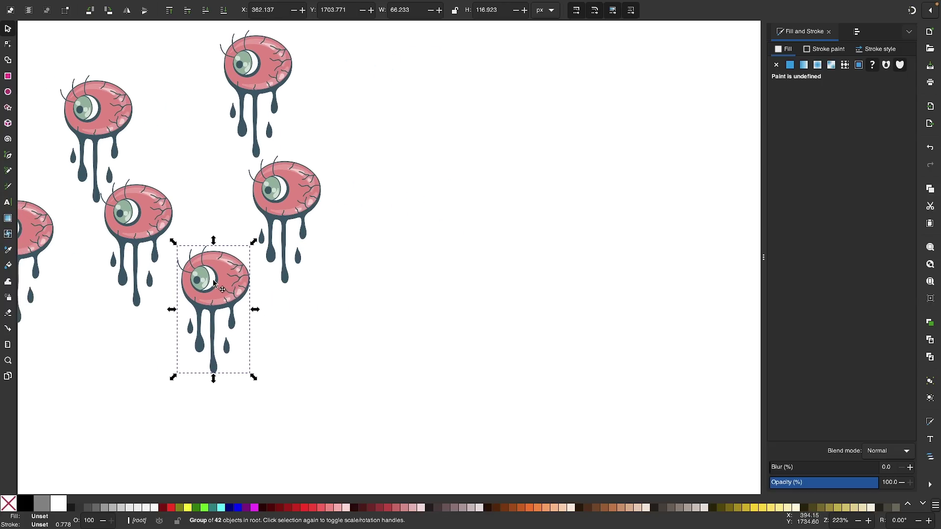
left_click_drag(223, 286, 638, 164)
scroll(638, 164, "right", 5)
scroll(638, 164, "up", 2)
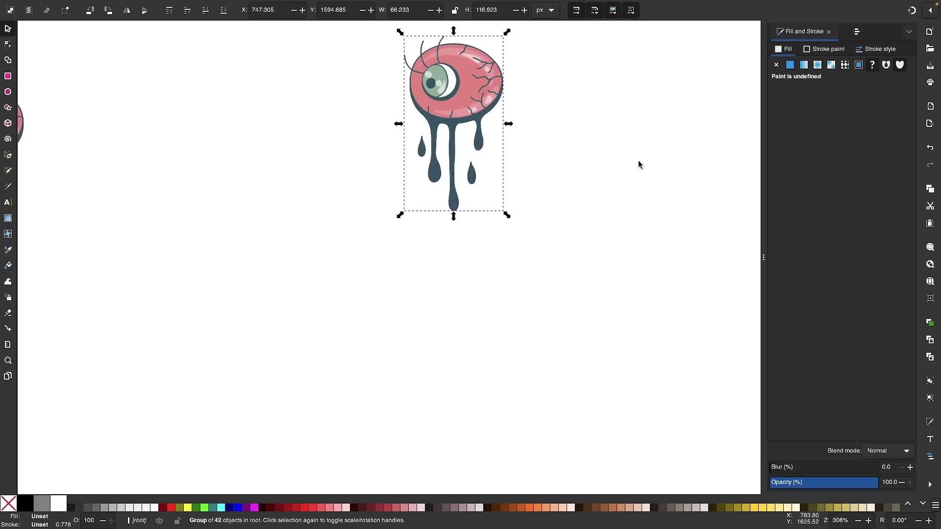
scroll(638, 164, "up", 1)
scroll(449, 110, "down", 2)
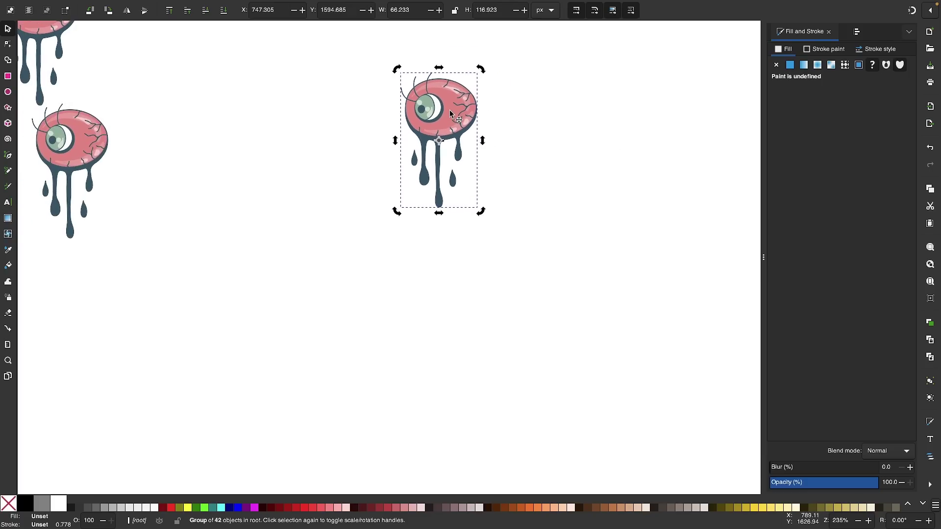
Lower the eyeball's rotation centre below it, then rotate and stamp copies fanned around it
left_click(448, 138)
left_click_drag(442, 143, 451, 289)
mouse_move(489, 73)
left_mouse_down()
mouse_move(528, 95)
mouse_move(455, 59)
mouse_move(549, 105)
mouse_move(598, 143)
mouse_move(624, 238)
mouse_move(602, 320)
mouse_move(547, 385)
left_mouse_up()
key("space")
key("space")
key("space")
key("space")
left_click_drag(533, 400, 315, 224)
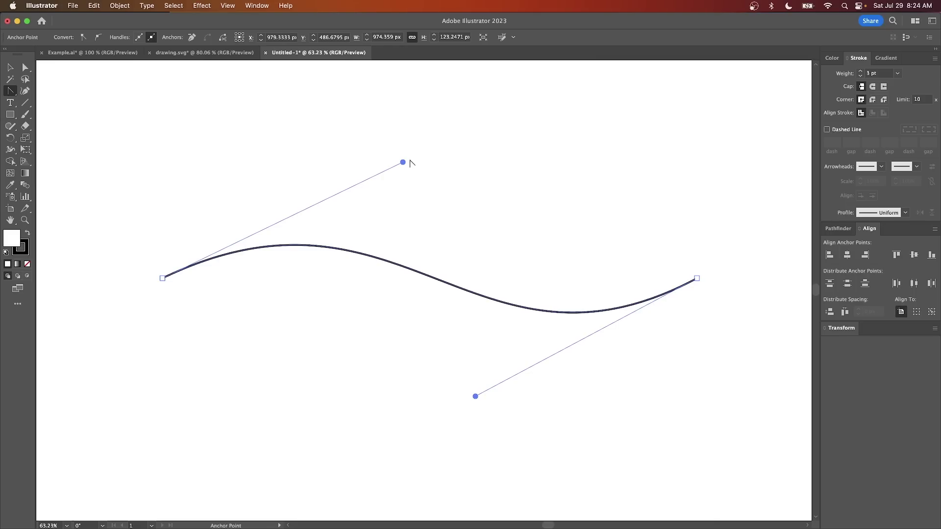
Switch to Direct Selection and bring up the Add Anchor Point tool from the Pen flyout
left_click(25, 67)
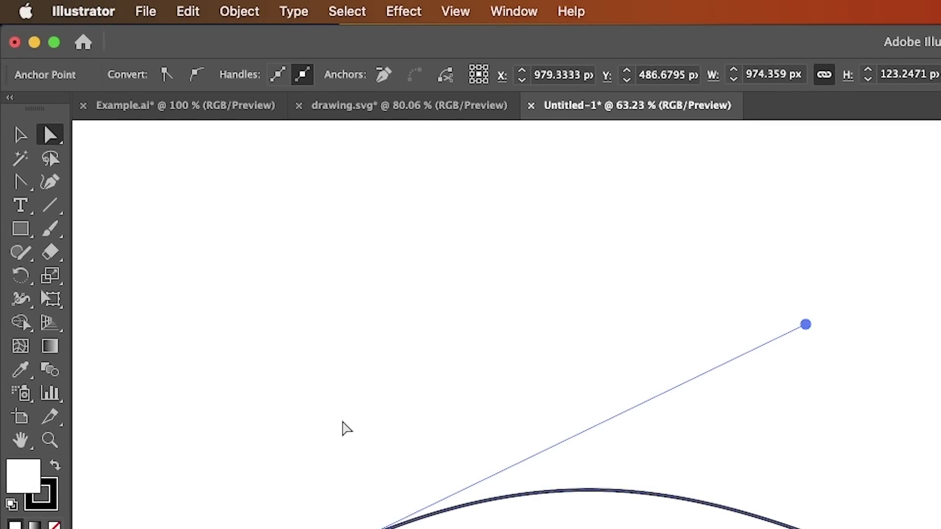
left_click(20, 185)
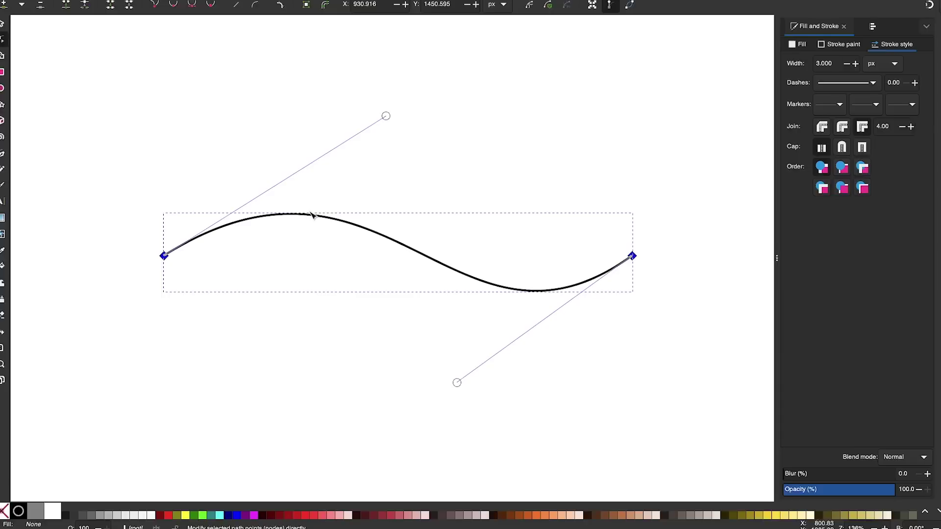
Add a node on the S-curve, delete it again, then drag the curve's middle to bend it
double_click(244, 213)
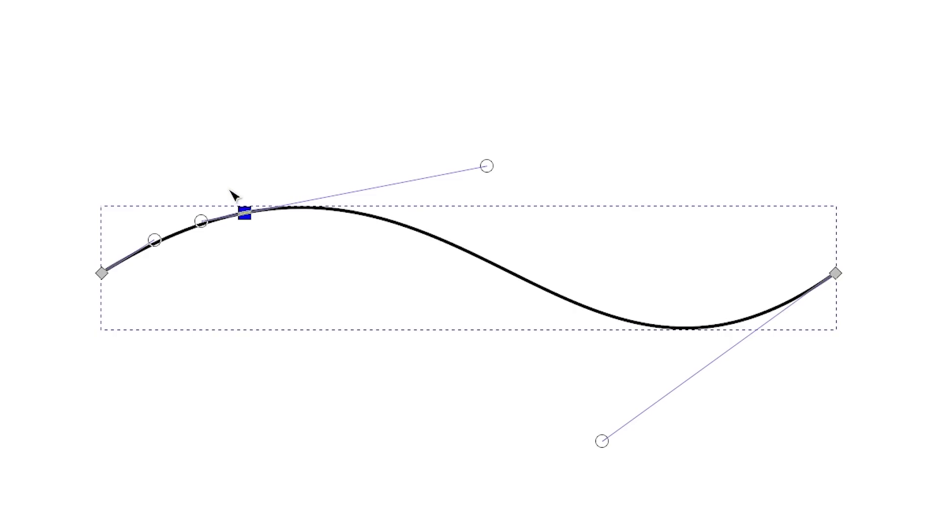
key("Delete")
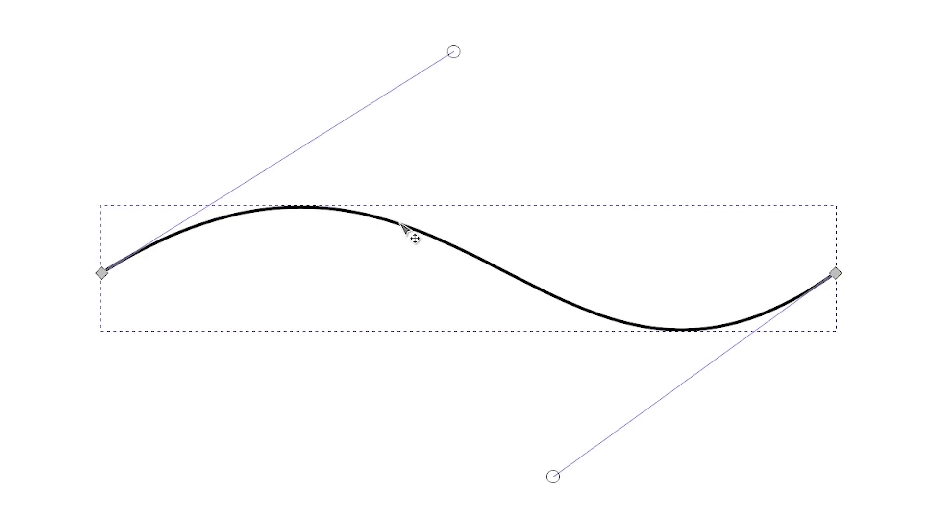
left_click_drag(405, 227, 373, 180)
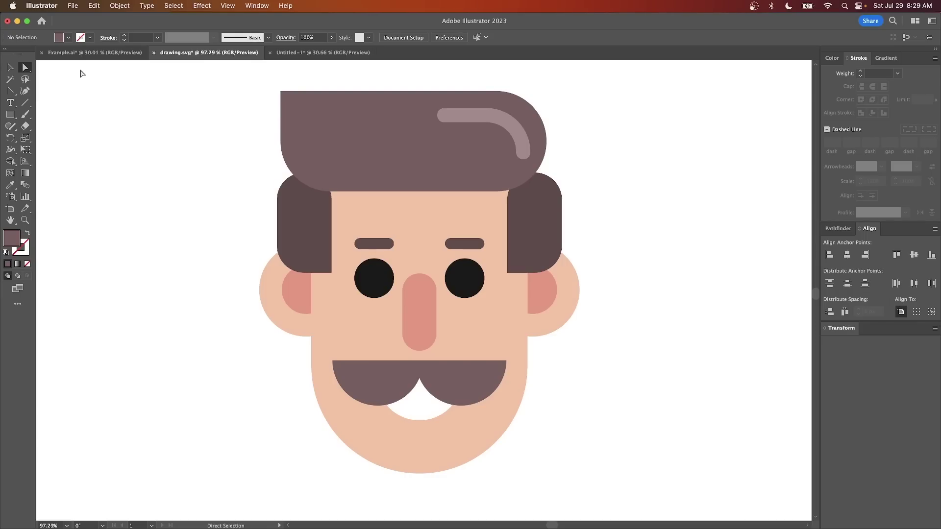
Select the hair's top-left anchor and drag its live corner widget inward to round it
left_click(375, 130)
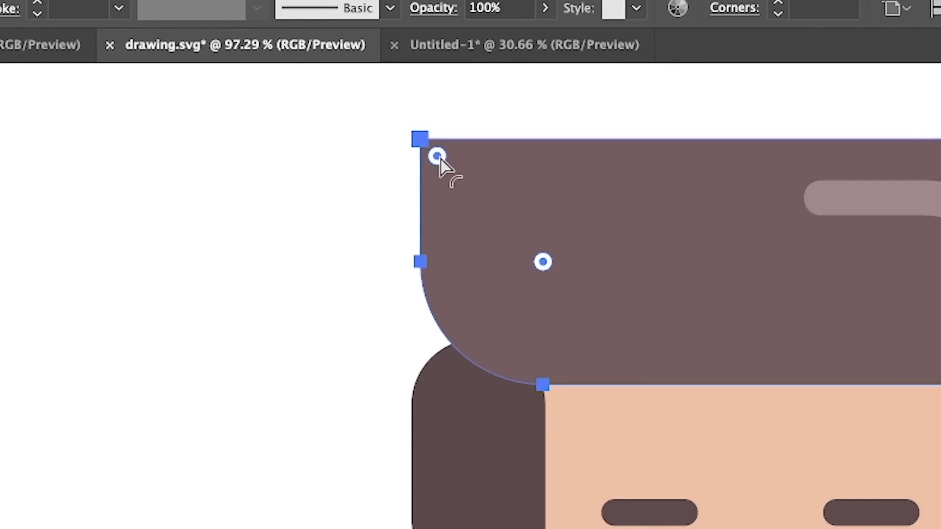
left_click(421, 139)
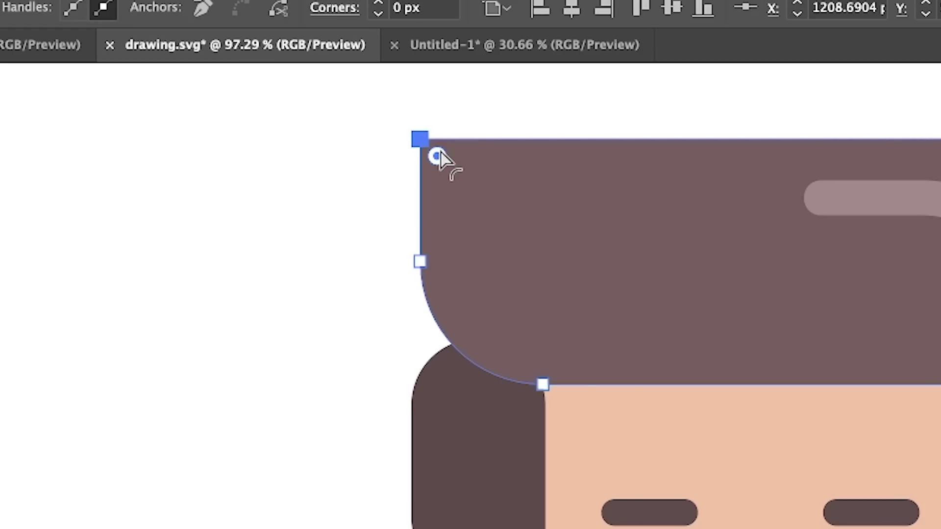
left_click_drag(440, 158, 468, 180)
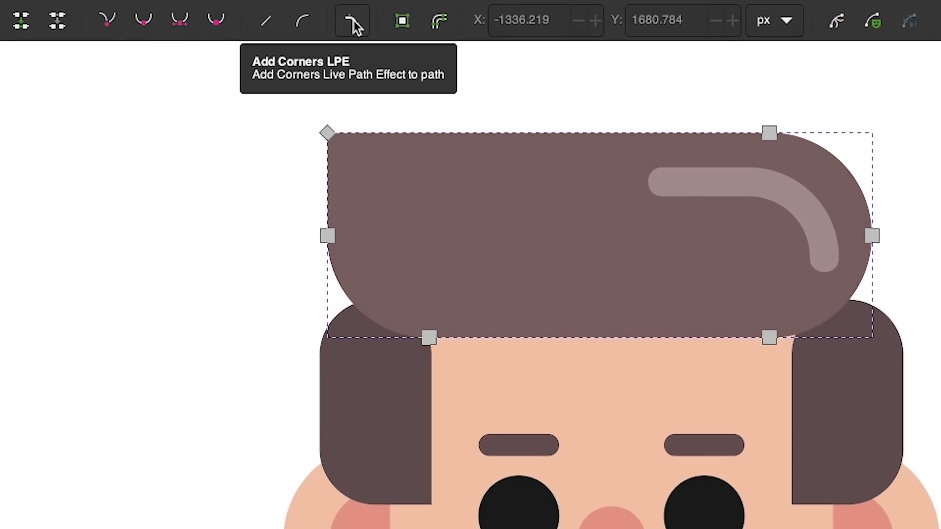
Apply the Add Corners LPE to the hair path and drag its top-left corner handle to round it
left_click(353, 20)
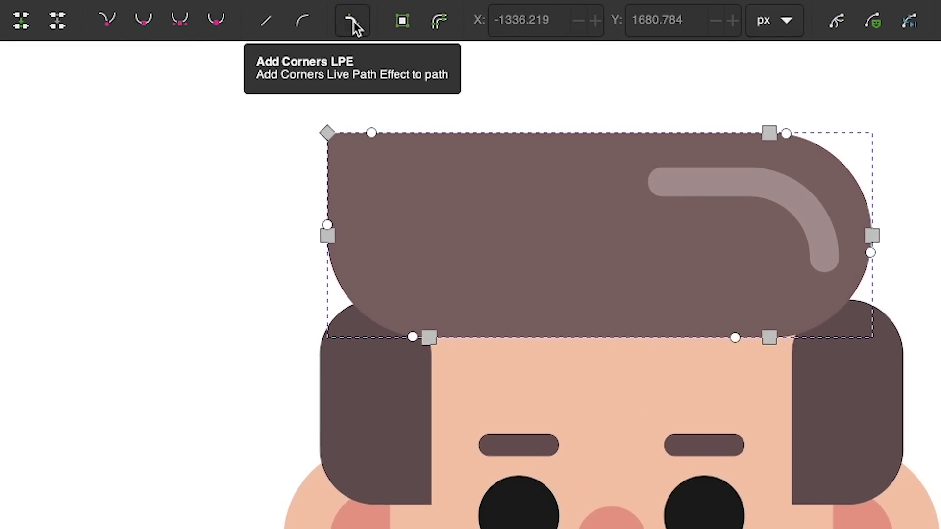
scroll(365, 169, "up", 2)
scroll(362, 168, "up", 4)
scroll(362, 168, "right", 3)
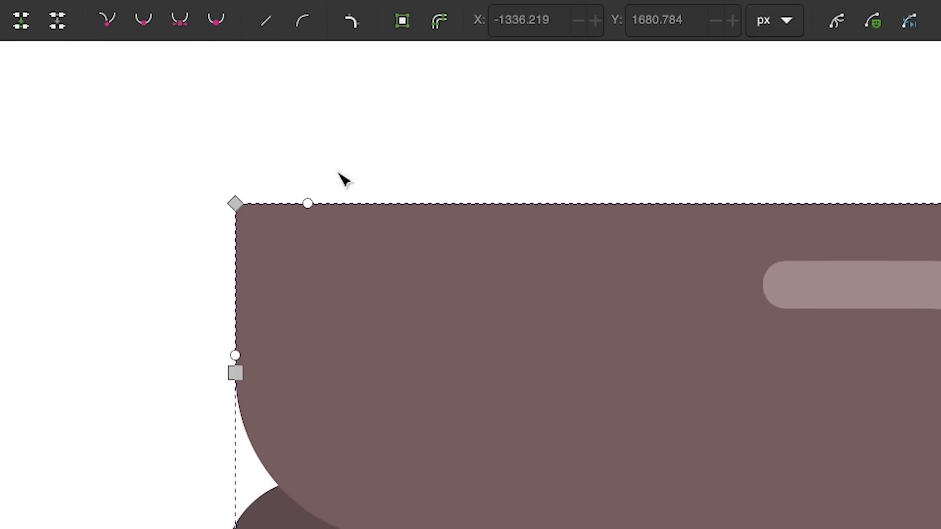
mouse_move(309, 203)
left_mouse_down()
mouse_move(338, 204)
mouse_move(279, 200)
mouse_move(295, 200)
left_mouse_up()
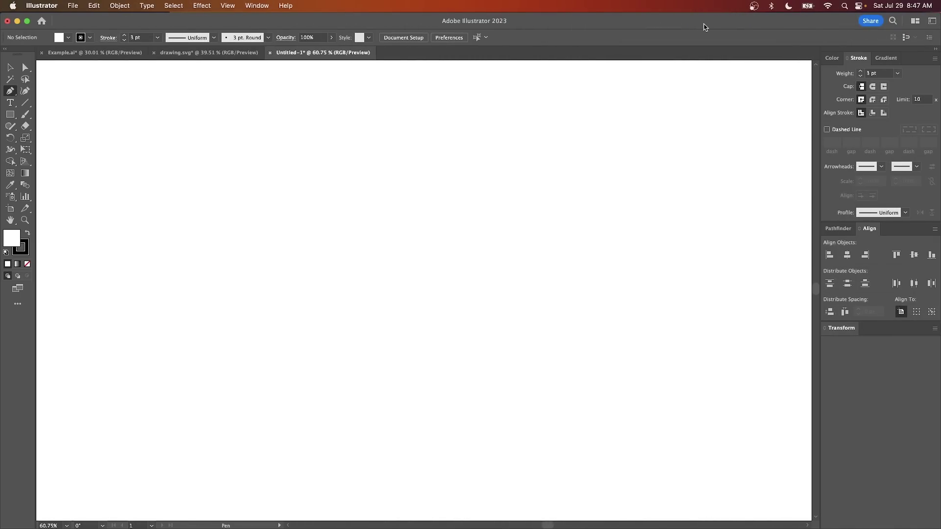
Draw an S-curve with the Curvature tool through four points across the artboard
left_click(25, 91)
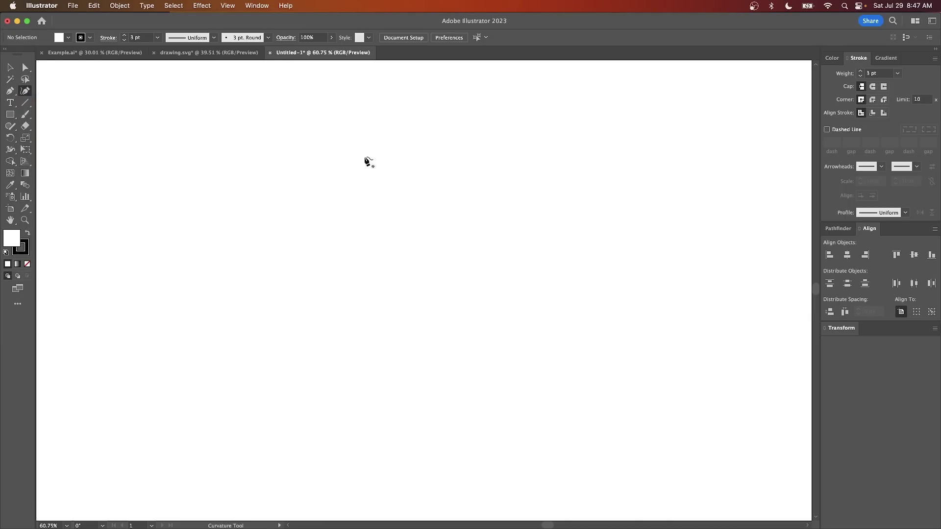
left_click(210, 285)
left_click(370, 157)
left_click(424, 277)
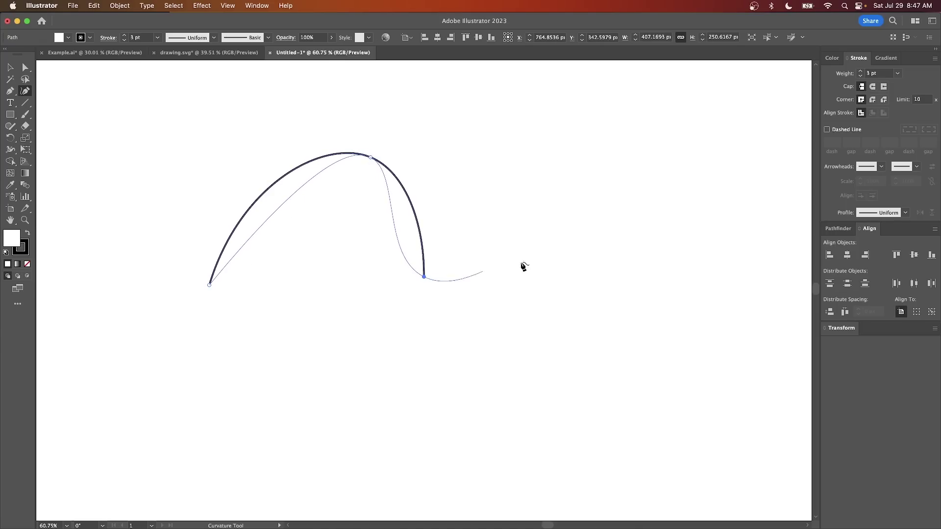
left_click(604, 198)
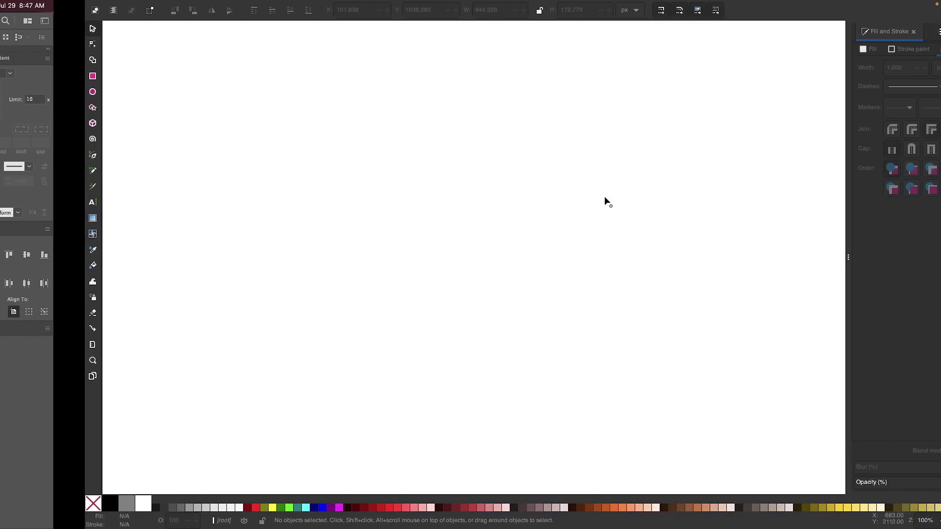
Draw a Bezier zigzag whose final segment is dragged into a curve
left_click(8, 155)
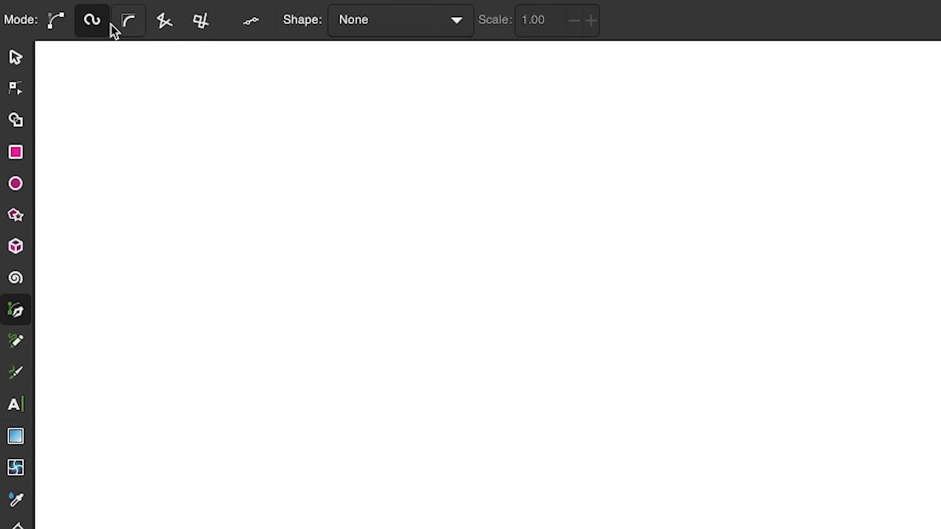
left_click(63, 23)
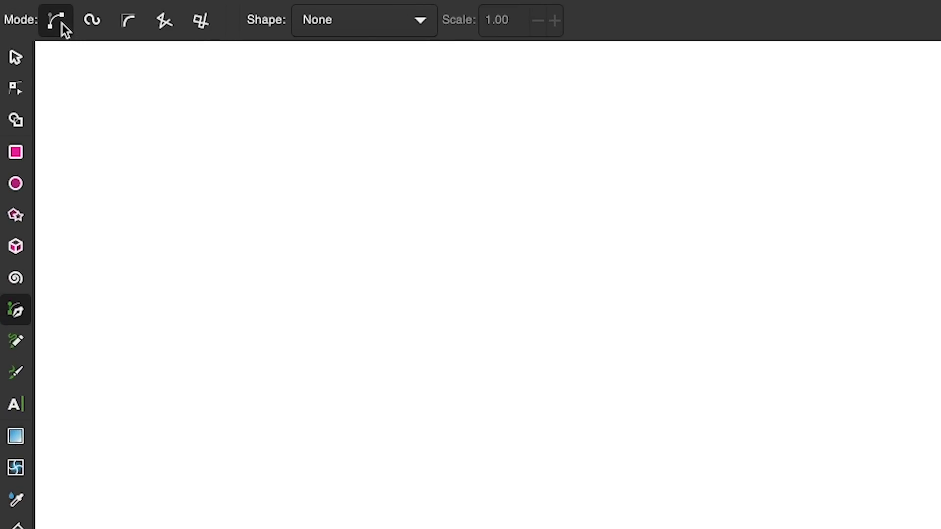
left_click(242, 311)
left_click(408, 213)
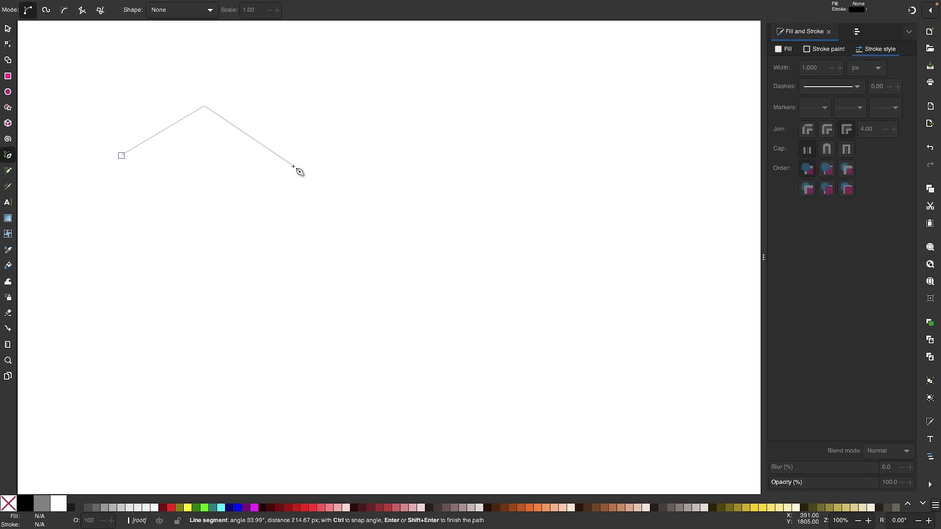
left_click(292, 165)
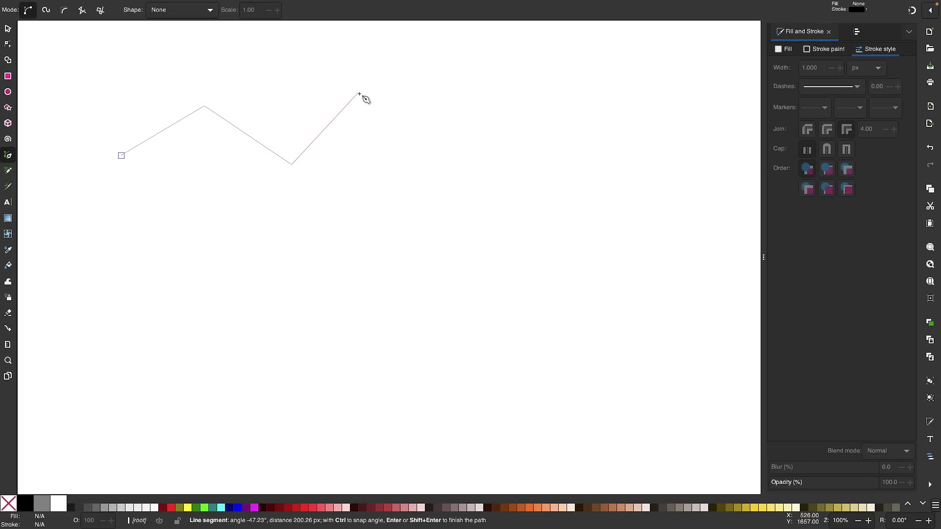
mouse_move(370, 113)
left_mouse_down()
mouse_move(482, 130)
mouse_move(443, 124)
left_mouse_up()
key("Return")
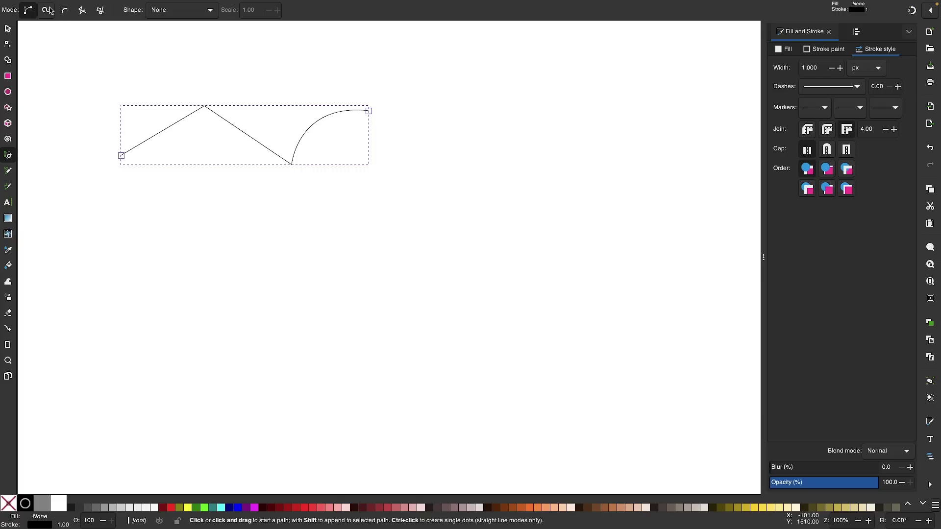
Draw a looping Spiro-mode curve through five points below the zigzag
left_click(46, 10)
left_click(91, 293)
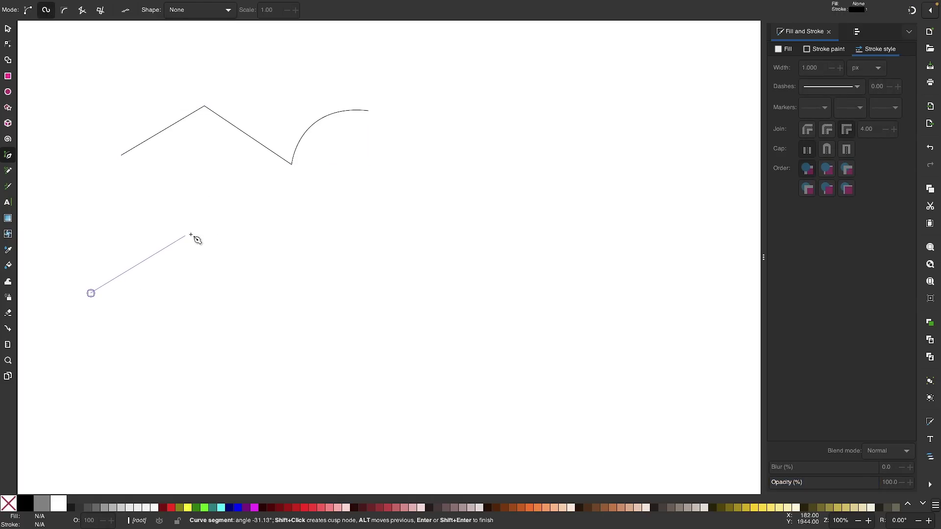
left_click(204, 227)
left_click(314, 264)
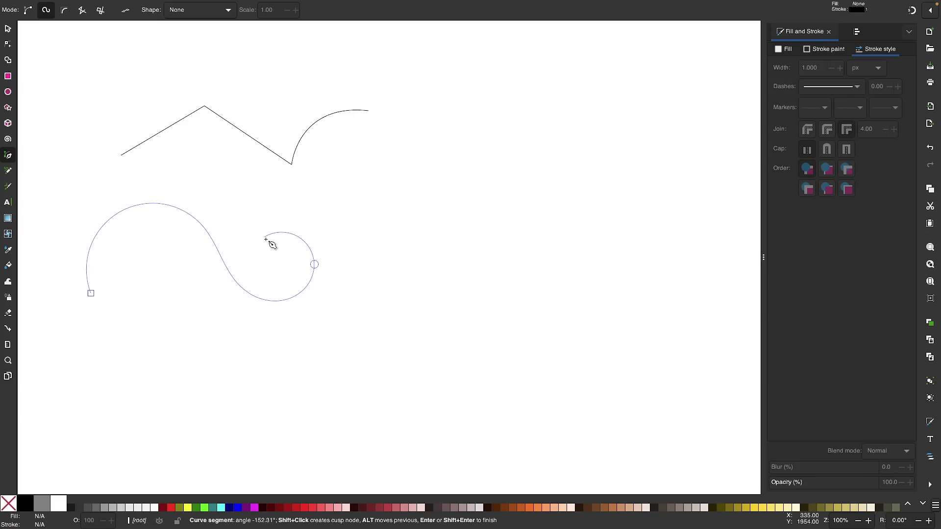
left_click(265, 239)
left_click(318, 225)
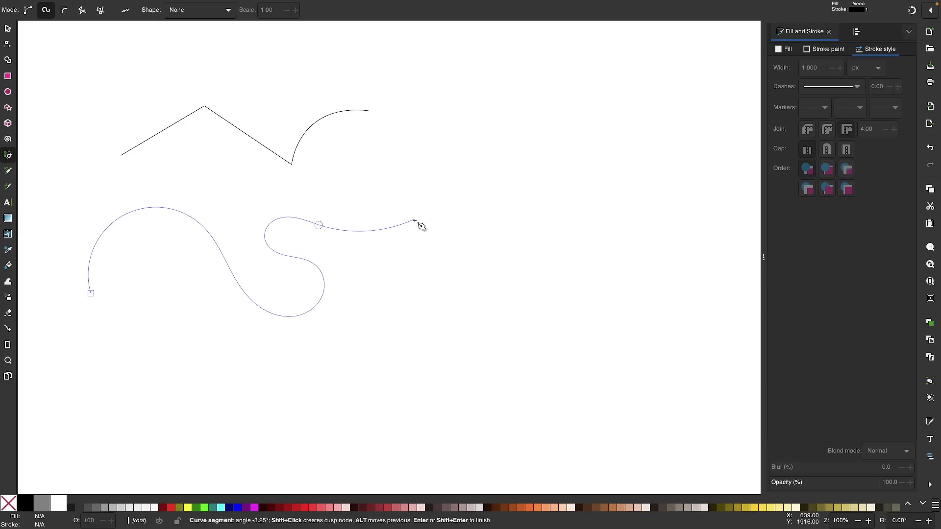
key("Return")
scroll(419, 224, "down", 2)
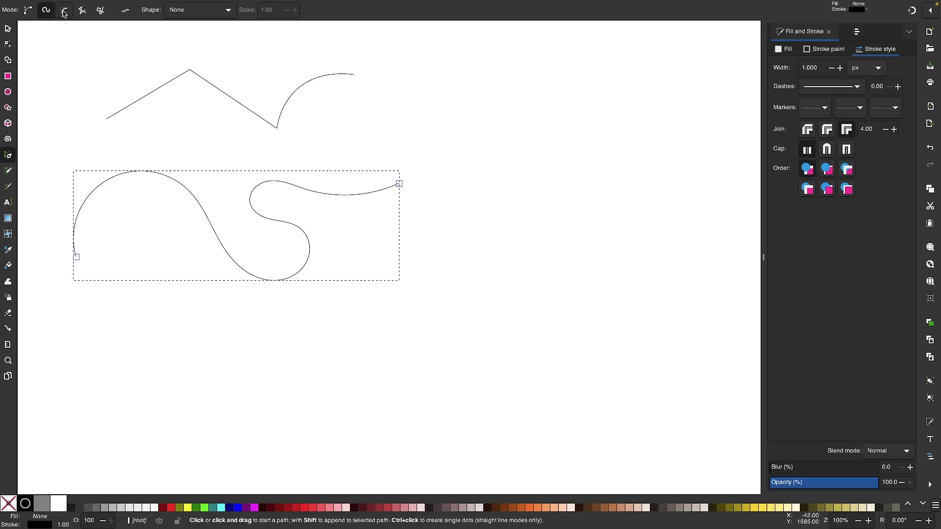
left_click(64, 10)
Draw a wavy B-spline curve with eight control points below the Spiro curve
scroll(197, 345, "down", 1)
left_click(140, 365)
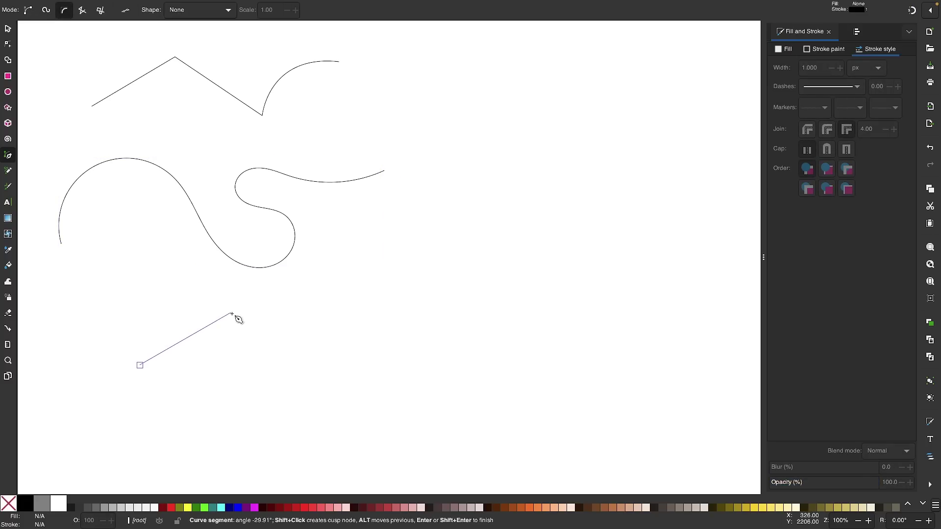
left_click(231, 312)
left_click(291, 367)
left_click(336, 303)
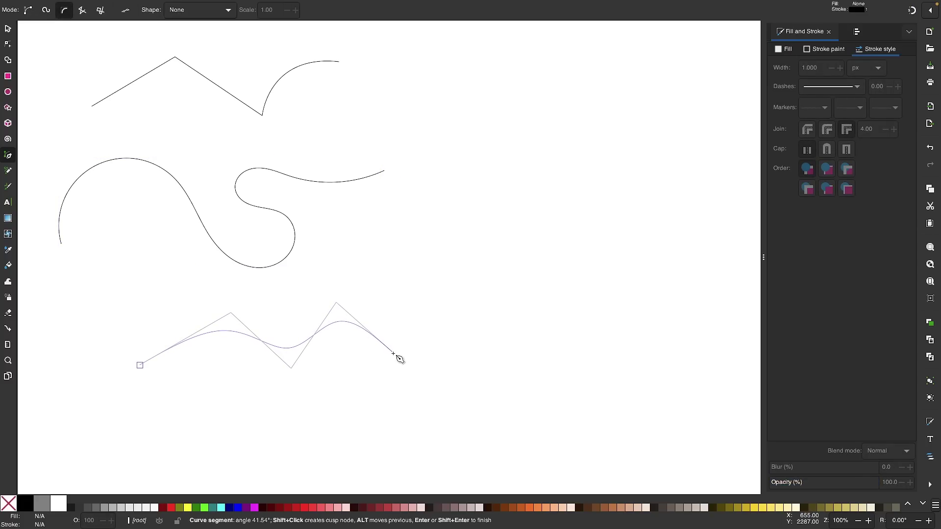
left_click(392, 351)
left_click(456, 256)
left_click(565, 253)
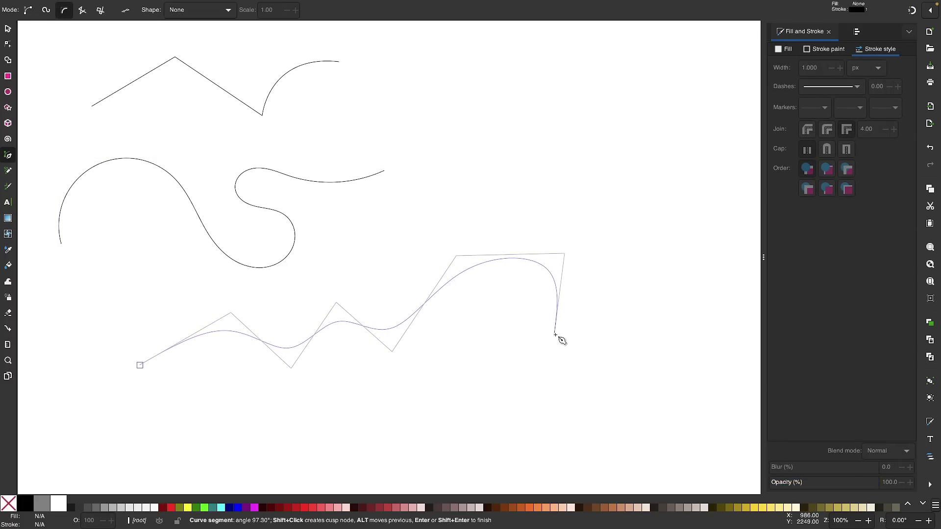
double_click(555, 334)
scroll(559, 337, "down", 4)
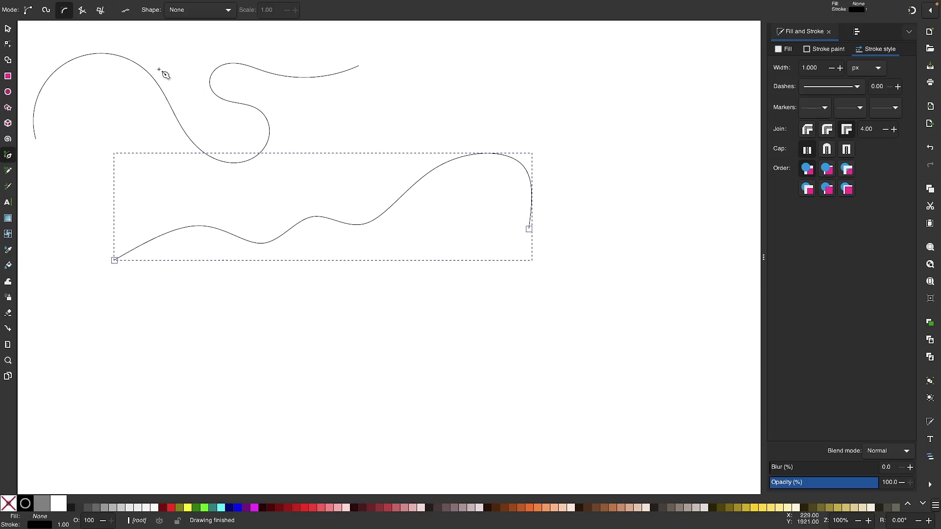
Start a zigzag path in Straight line segment mode underneath
left_click(82, 10)
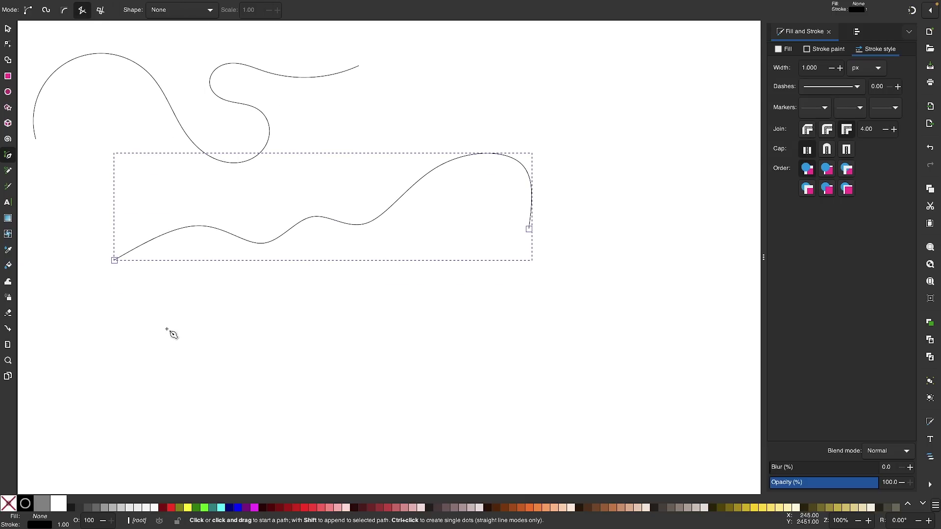
left_click(128, 390)
left_click(204, 346)
Add six more vertices to the straight zigzag and close it at its start node
left_click(262, 429)
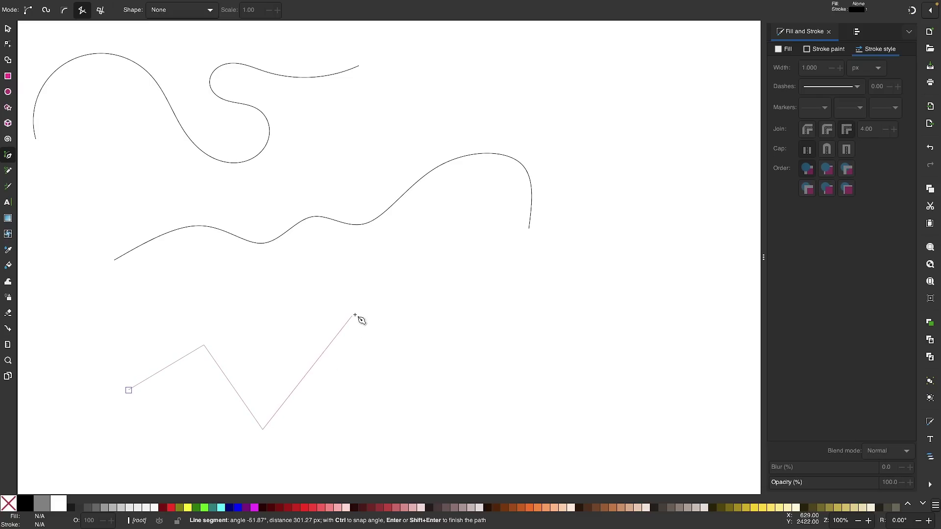
left_click(356, 309)
left_click(470, 368)
left_click(406, 418)
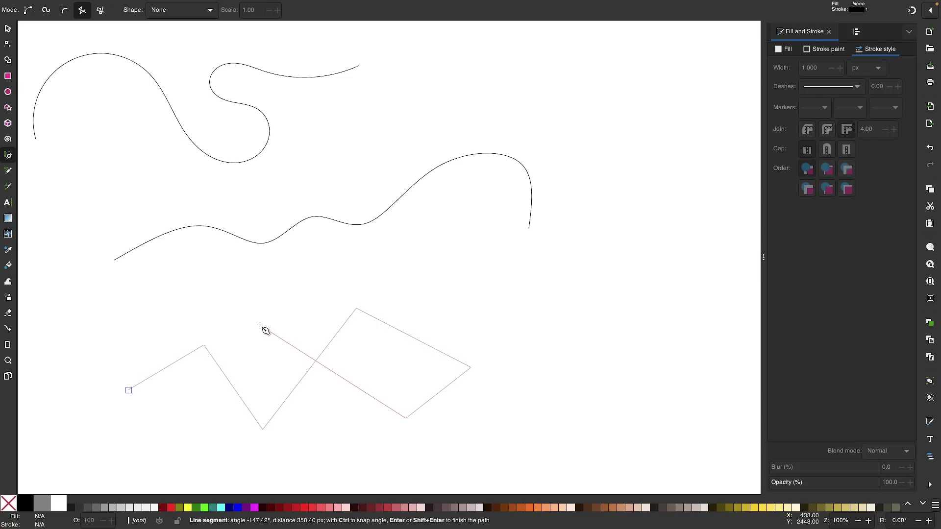
left_click(259, 326)
left_click(189, 284)
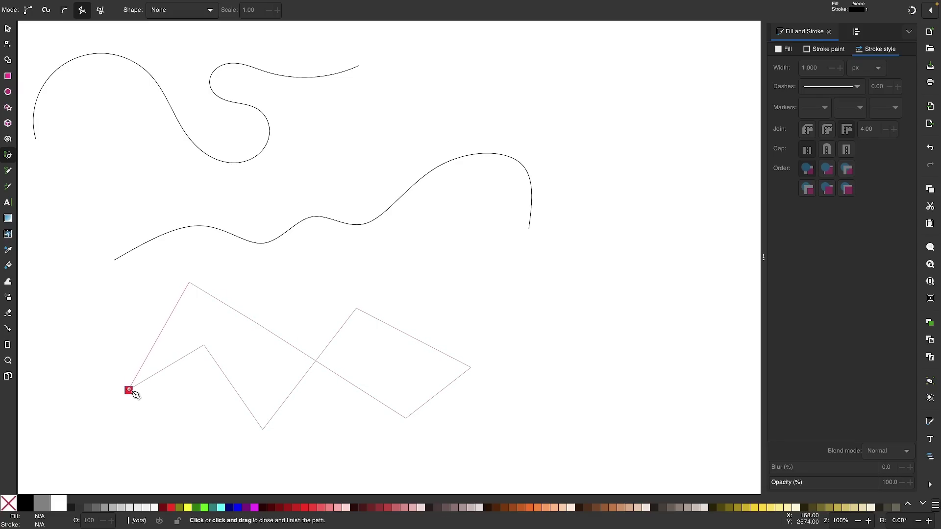
left_click(129, 390)
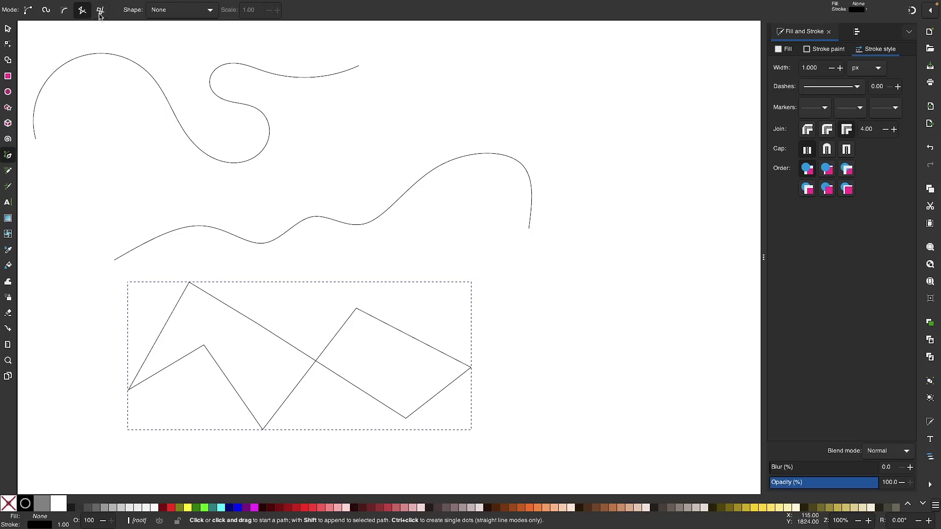
Draw a path of ten right-angled segments in Paraxial mode
left_click(100, 9)
scroll(294, 173, "down", 15)
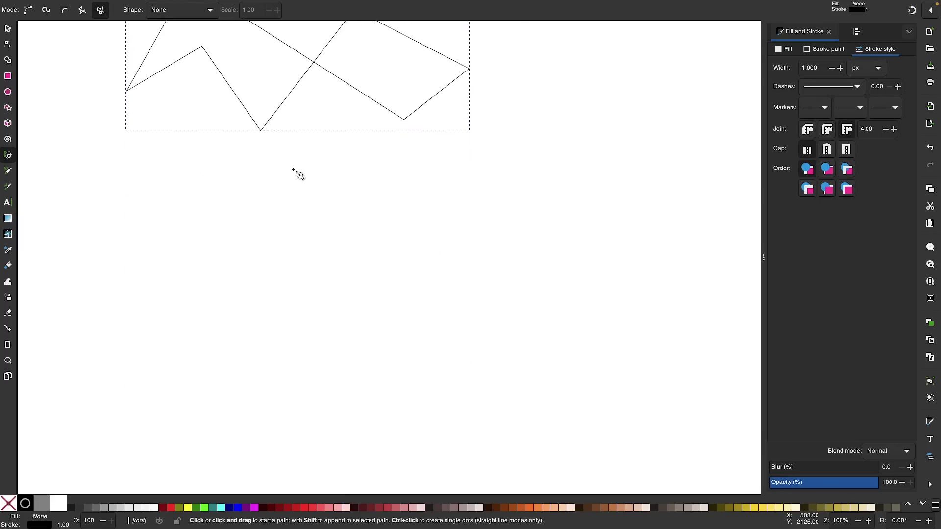
scroll(296, 174, "up", 2)
left_click(260, 322)
left_click(431, 341)
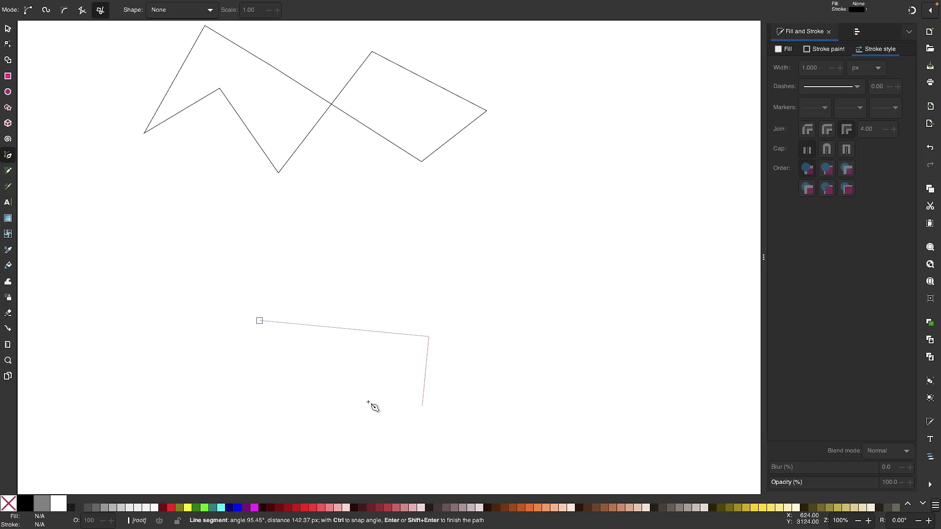
left_click(374, 406)
left_click(142, 418)
left_click(208, 249)
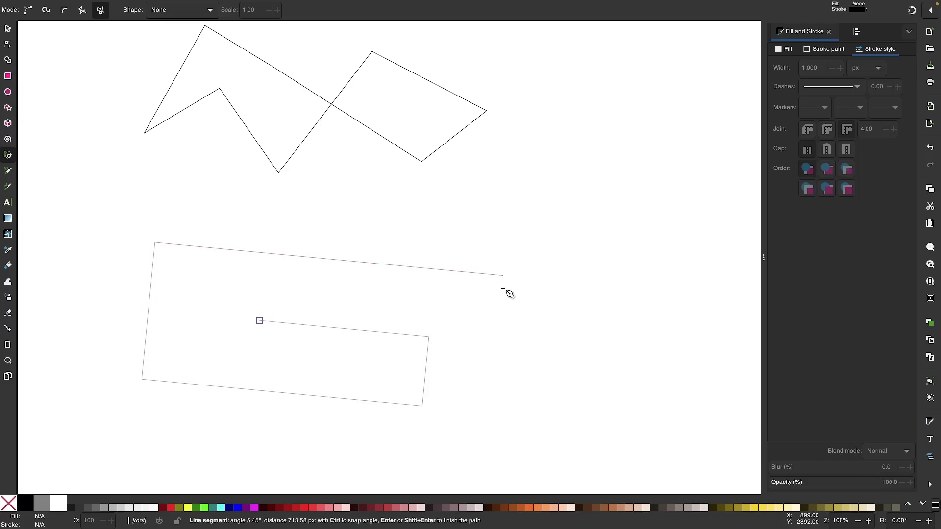
left_click(507, 290)
left_click(506, 365)
left_click(270, 371)
left_click(294, 216)
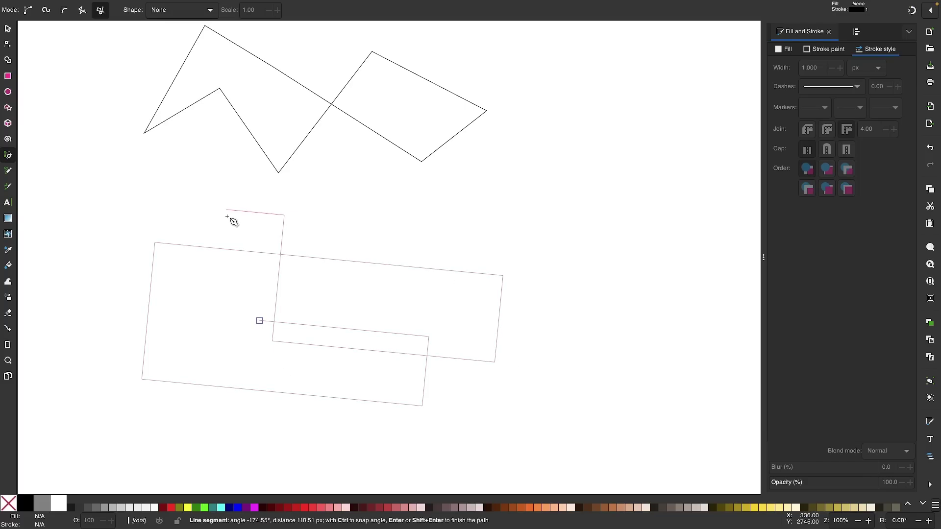
left_click(227, 214)
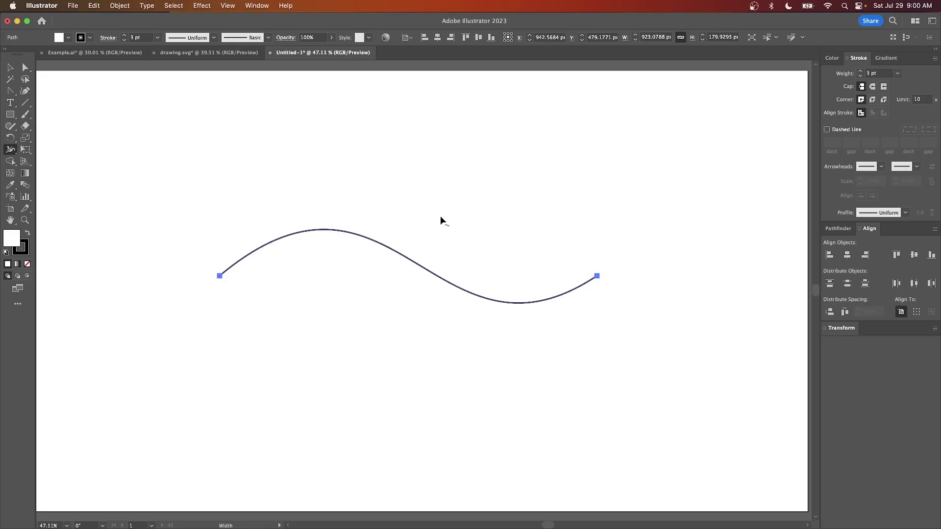
Widen the curve's stroke with the Width tool at its middle and left end
left_click_drag(404, 255, 396, 270)
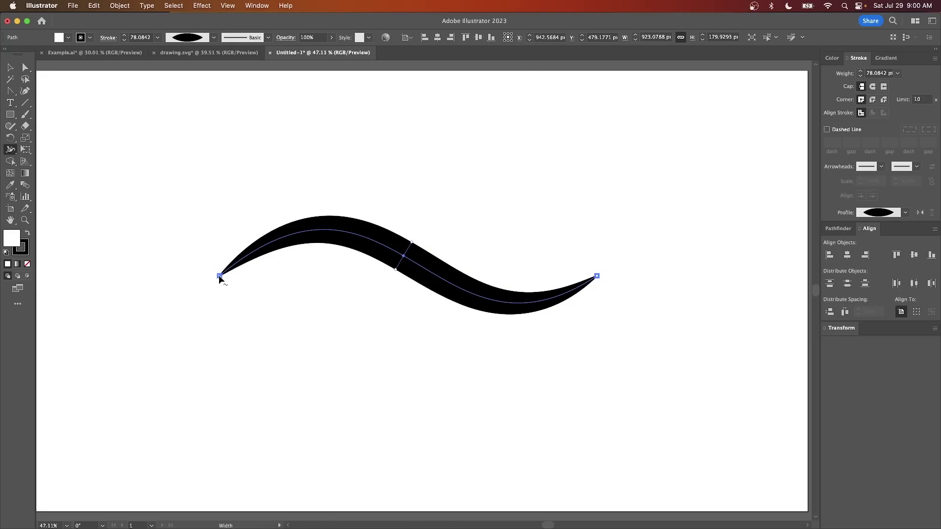
left_click_drag(219, 278, 244, 297)
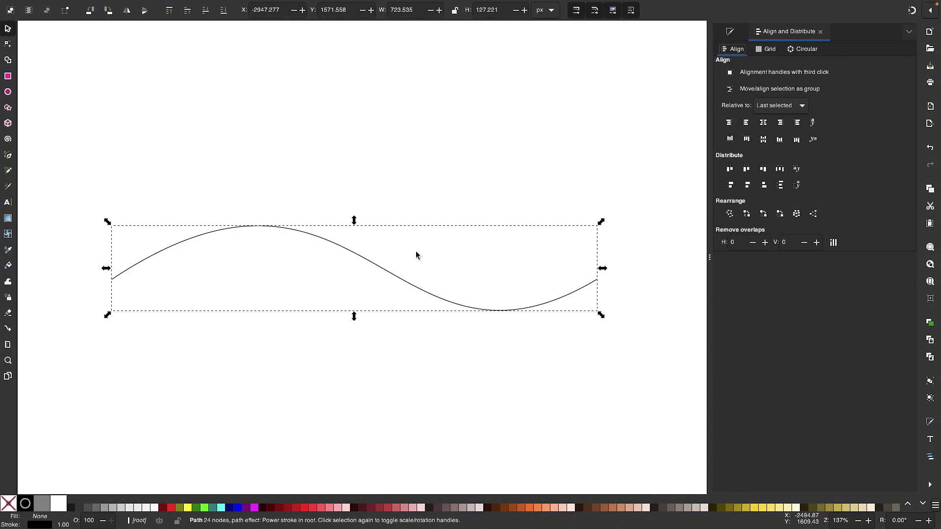
Add the Power stroke path effect to the thin wavy path
left_click(202, 6)
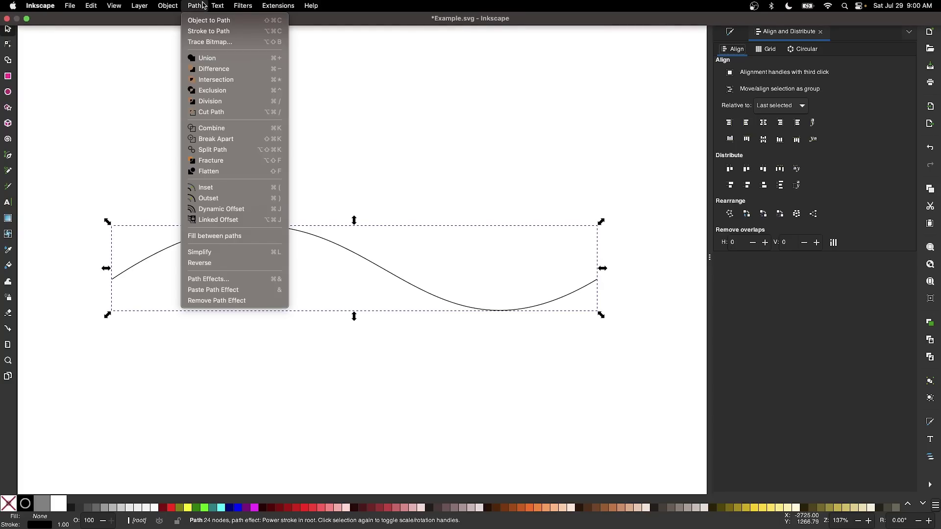
left_click(211, 279)
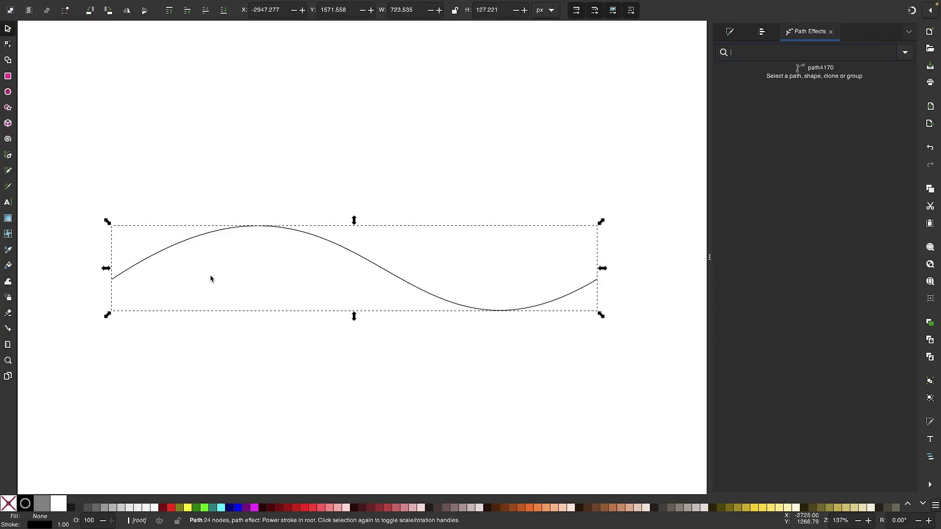
left_click(906, 52)
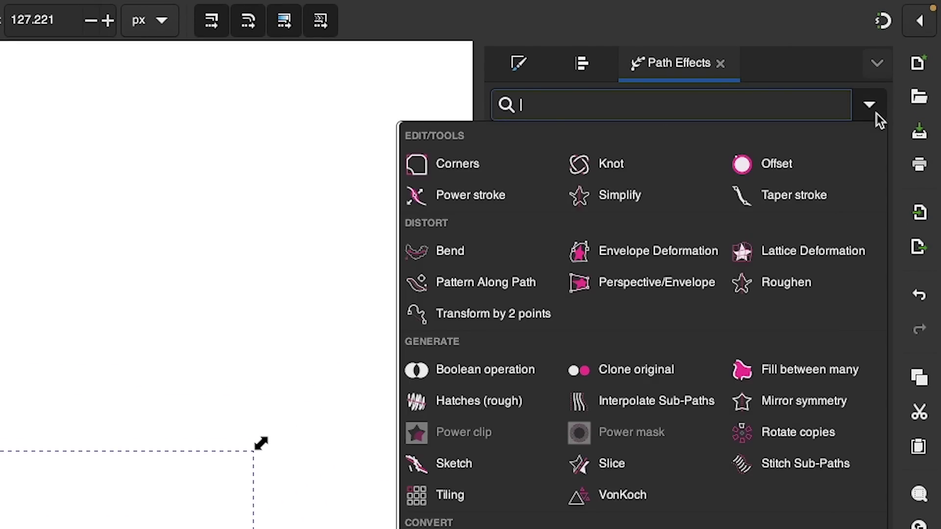
left_click(482, 198)
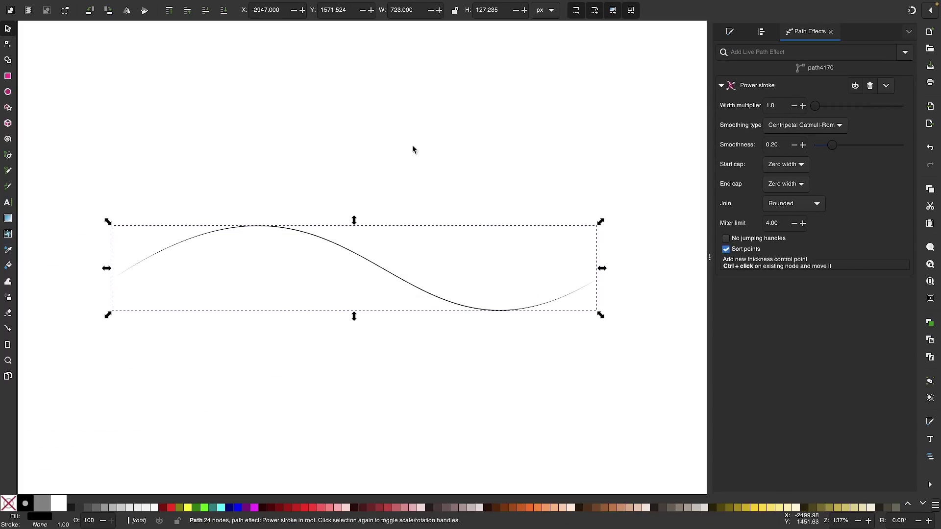
Drag the middle, left and right width points outward to thicken the tapered stroke
left_click(8, 45)
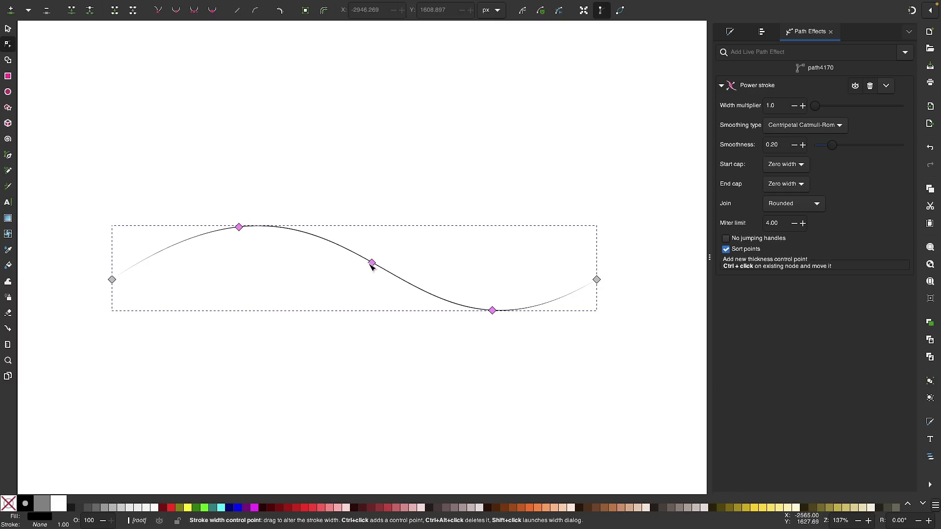
left_click_drag(371, 264, 364, 279)
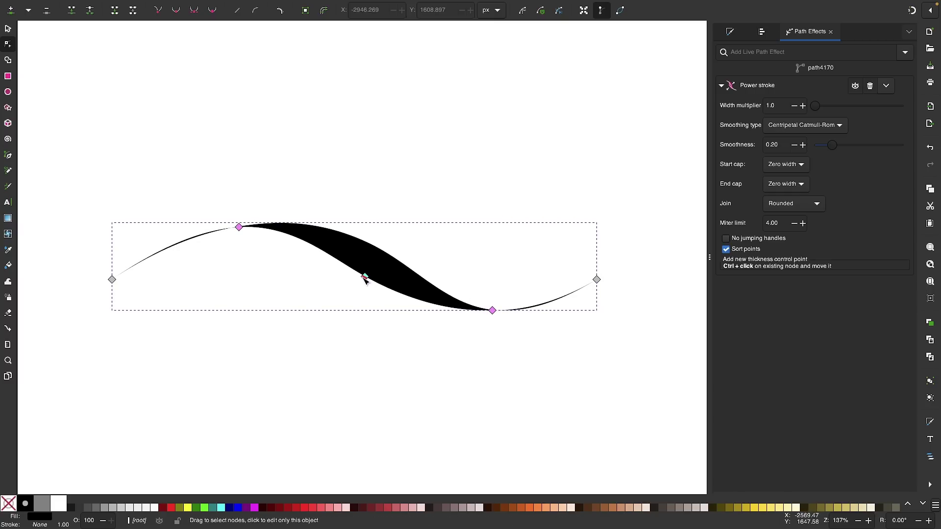
left_click_drag(240, 229, 244, 239)
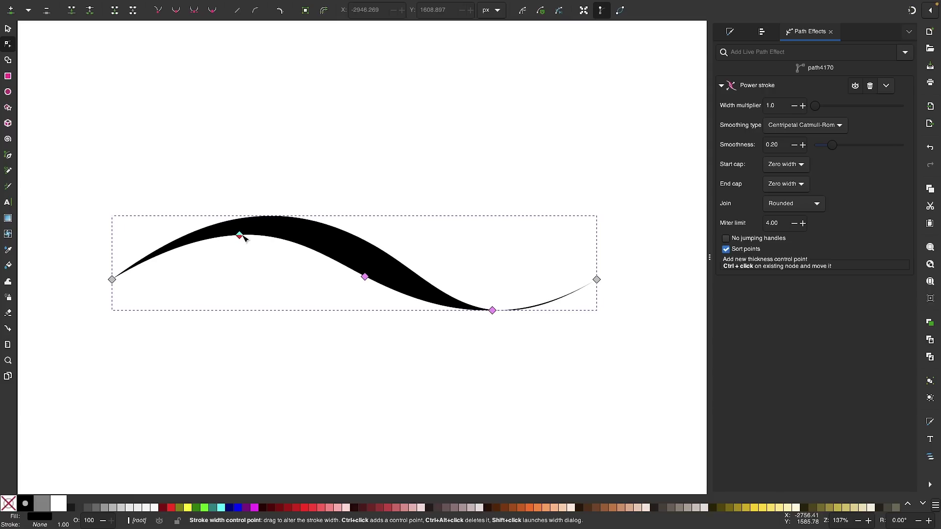
left_click_drag(490, 311, 496, 318)
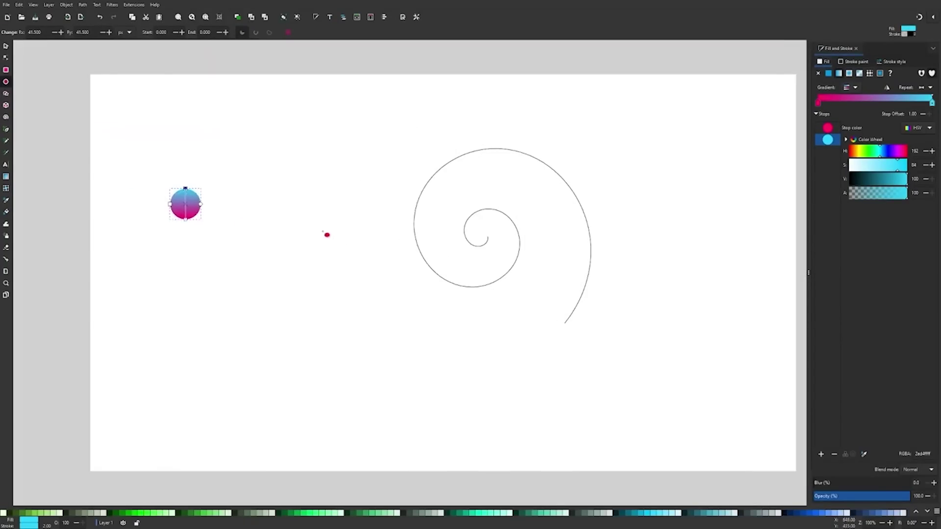
Move the gradient circle beside the spiral's outer loop
key("s")
left_click_drag(185, 203, 414, 235)
scroll(414, 235, "up", 3)
scroll(369, 283, "down", 2)
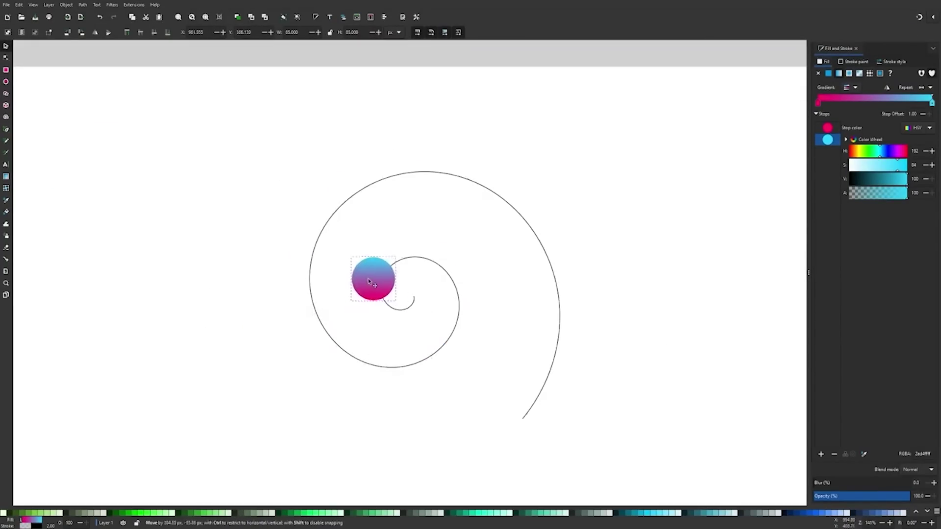
left_click_drag(370, 283, 282, 295)
scroll(288, 305, "down", 3)
scroll(304, 300, "up", 2)
scroll(304, 278, "down", 1)
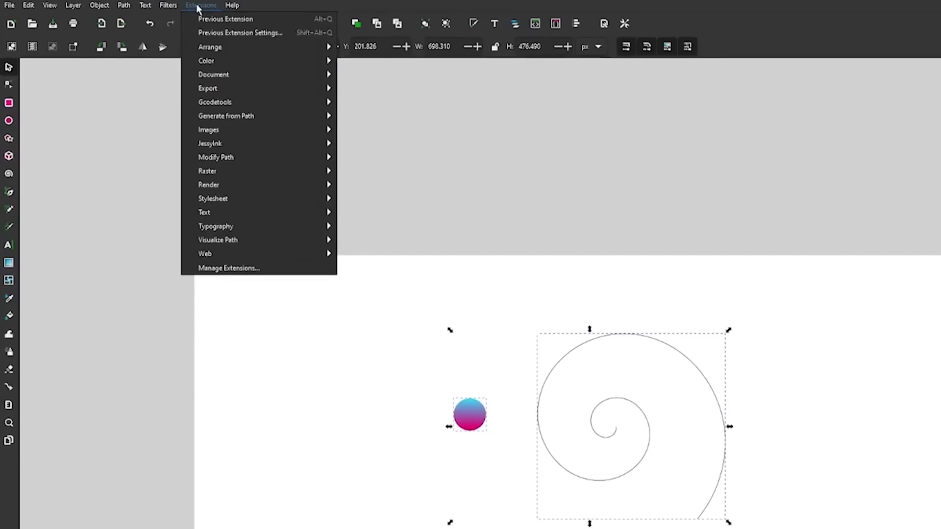
Scatter the circle along the spiral with live preview and a spacing of -10
left_click(230, 79)
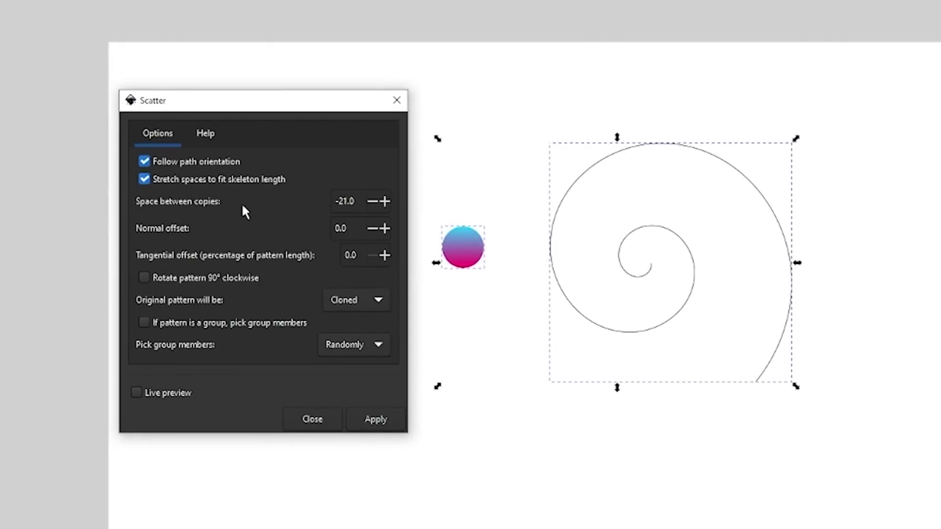
left_click(137, 394)
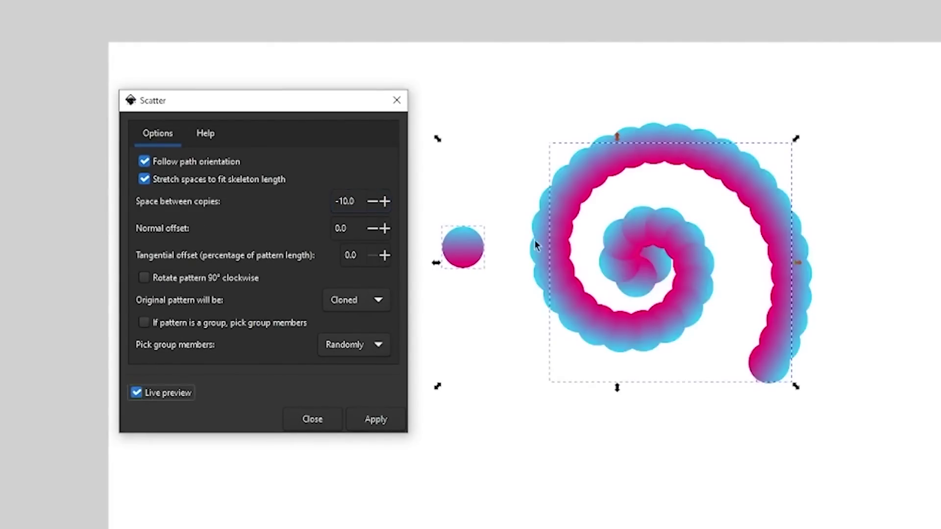
left_click(373, 201)
key("Tab")
Interpolate between the two BLEND words with 40 steps and apply the blend
left_click(373, 201)
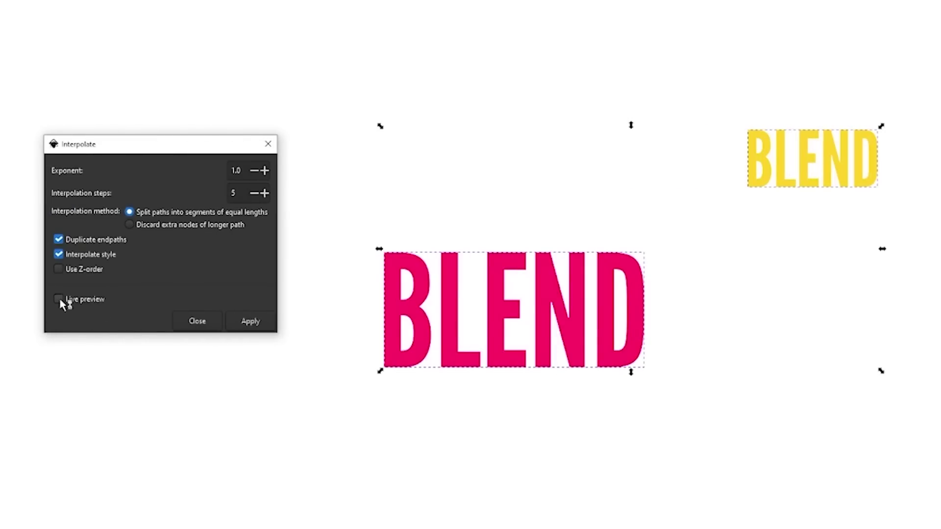
left_click(59, 299)
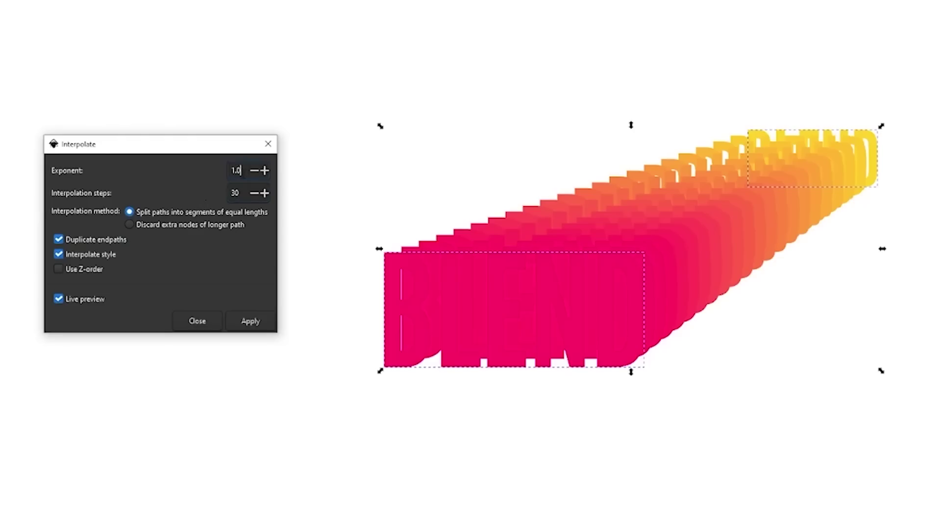
type("40")
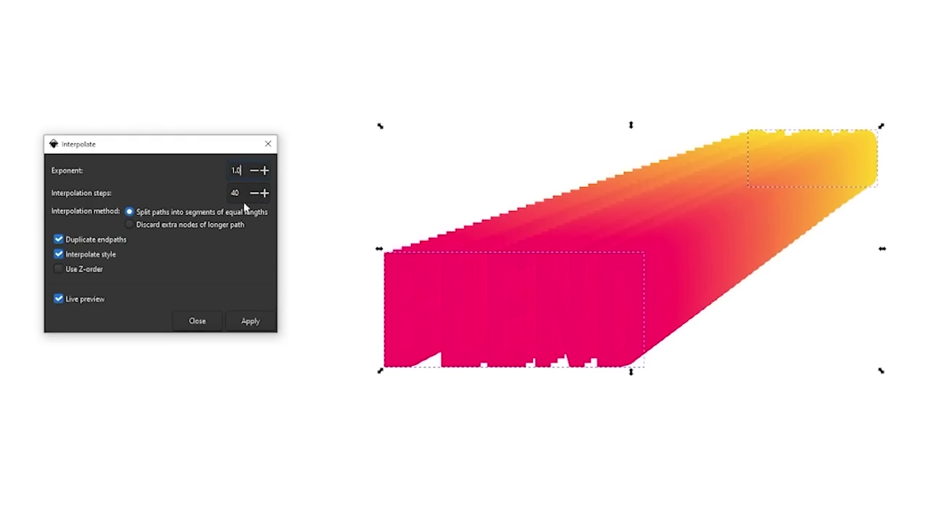
key("shift+Tab")
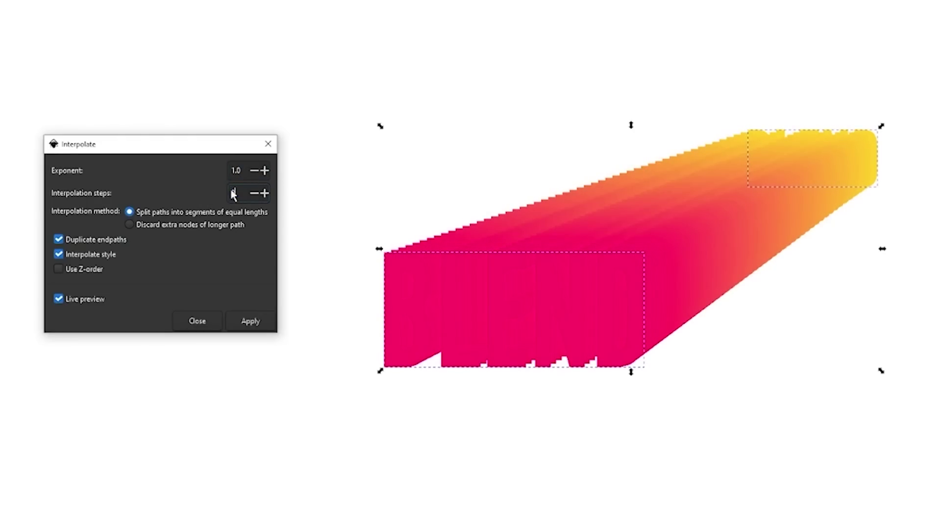
left_click(250, 321)
Drag the blend group up and away from the original BLEND words
left_click_drag(631, 198, 338, 152)
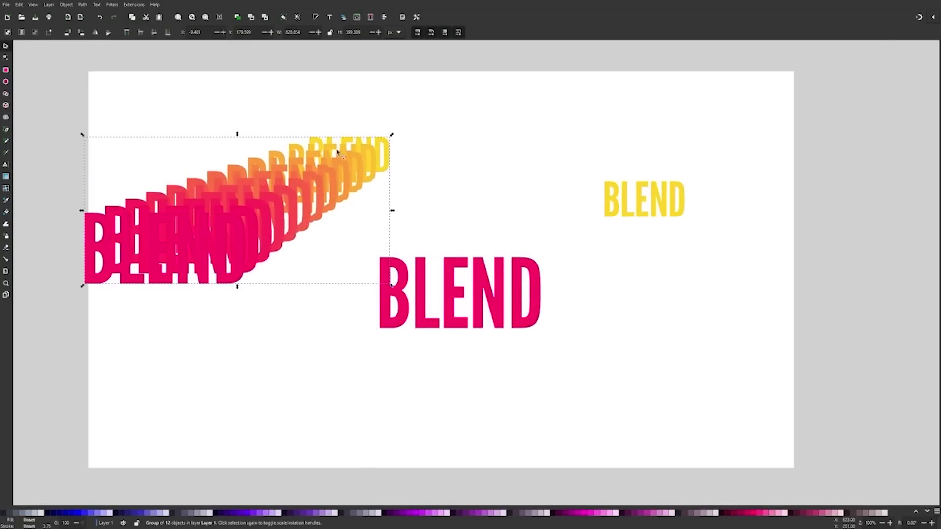
left_click_drag(286, 215, 325, 183)
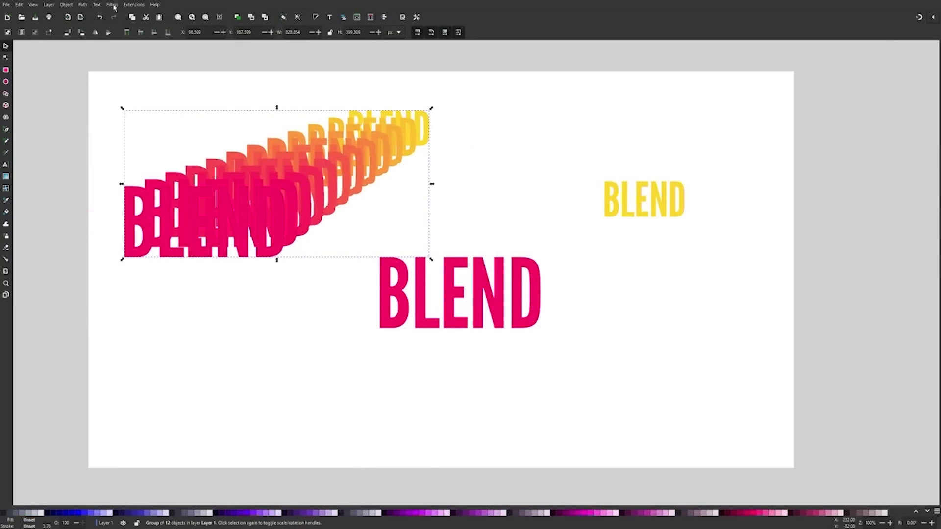
scroll(312, 165, "up", 2)
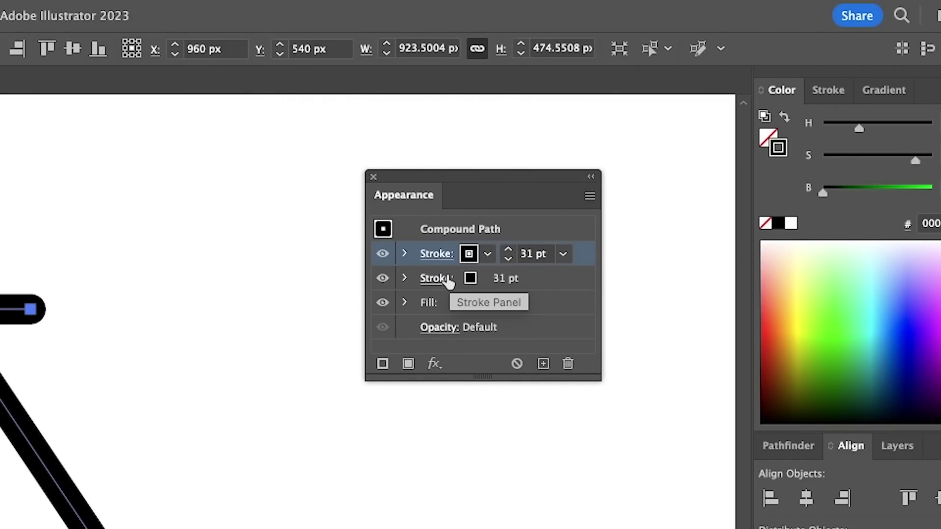
Select the A's second stroke to thicken it to 61 pt, undoing a stray serif edit
left_click(586, 280)
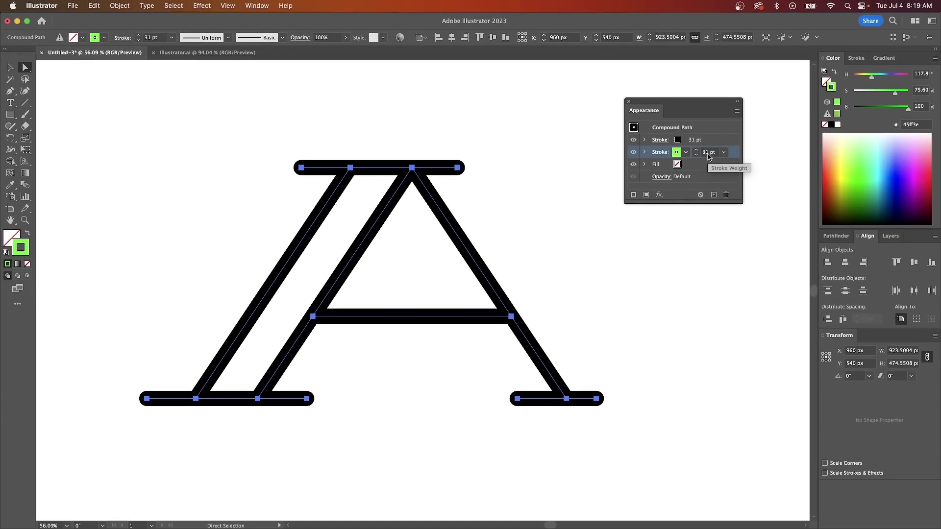
scroll(709, 156, "up", 20)
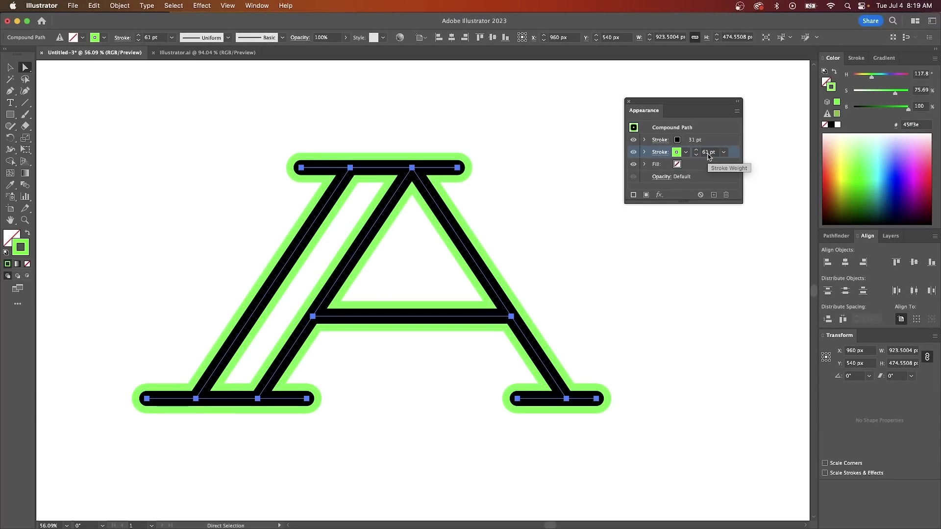
mouse_move(301, 169)
left_mouse_down()
mouse_move(302, 131)
mouse_move(225, 191)
mouse_move(262, 123)
left_mouse_up()
key("super+z")
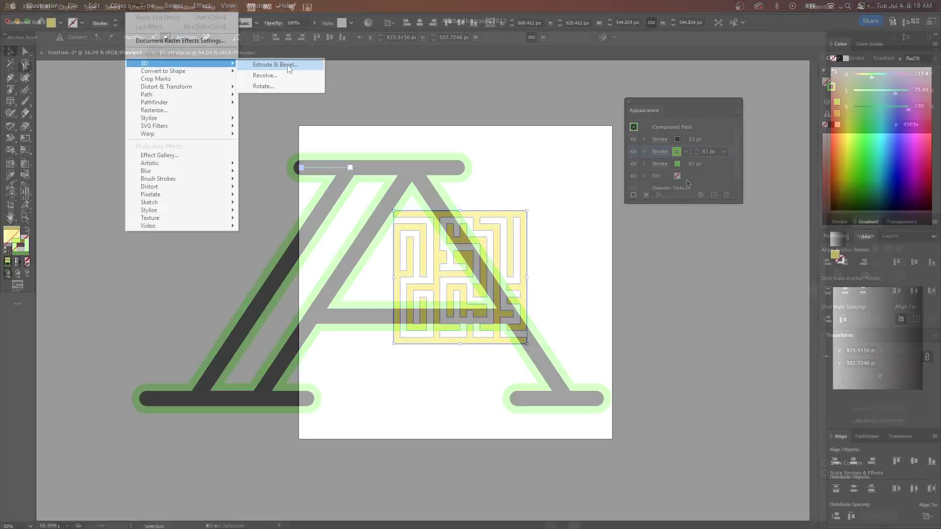
Extrude the yellow maze in 3D using the Isometric Top position
left_click(273, 65)
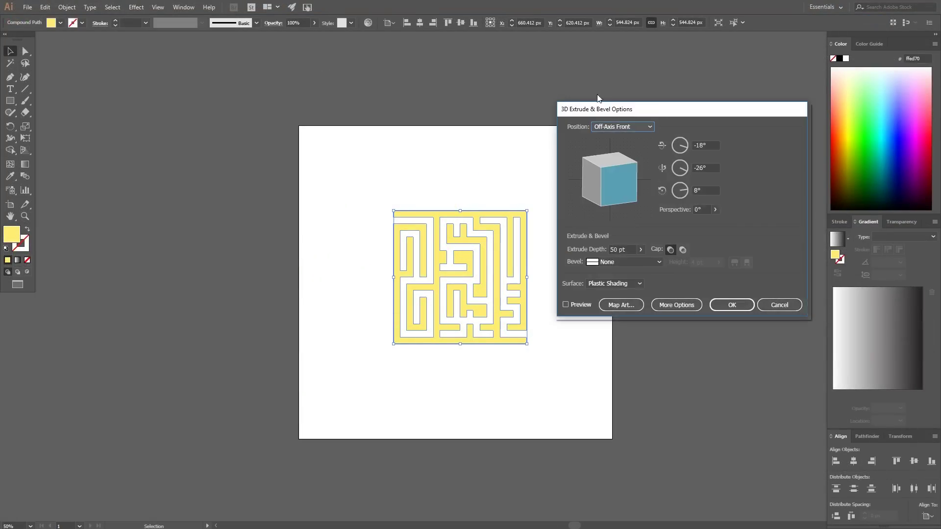
left_click(572, 104)
left_click(571, 283)
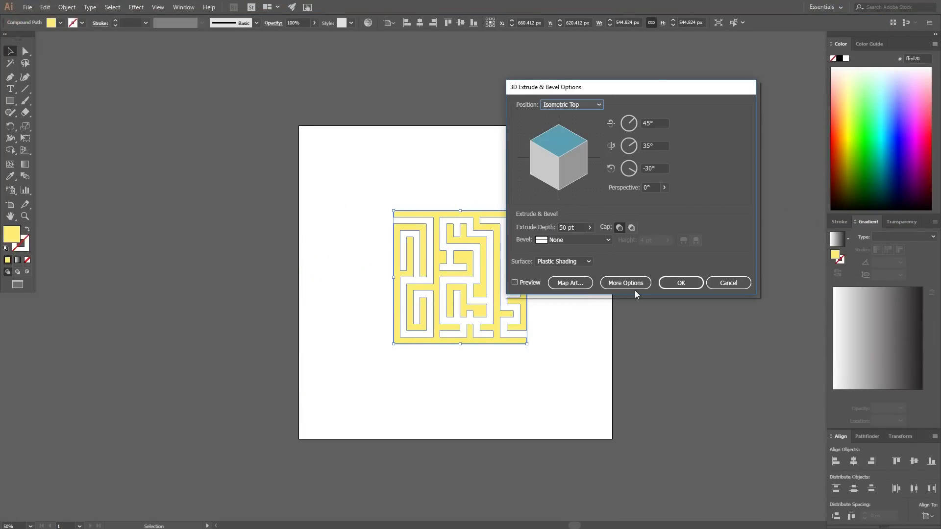
left_click(694, 288)
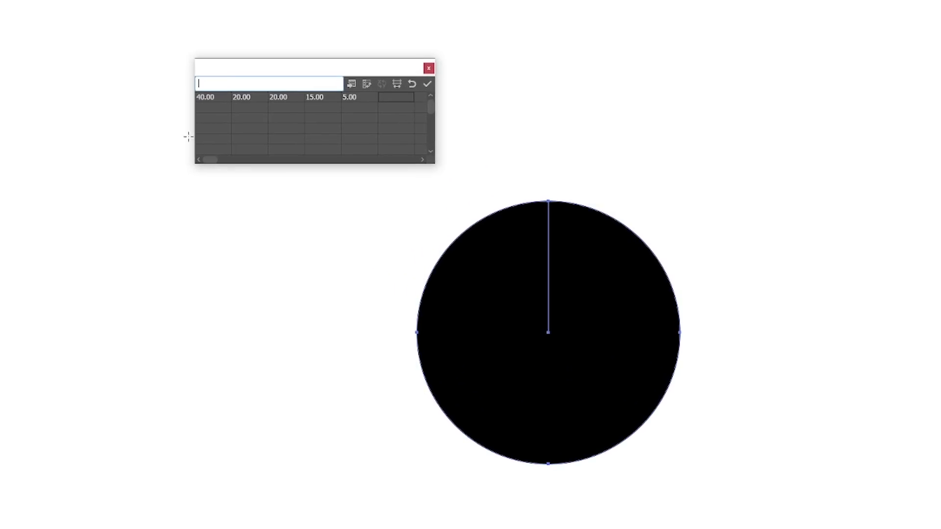
Apply the 40, 20, 20, 15, 5 data to the pie graph and ungroup it
left_click(428, 84)
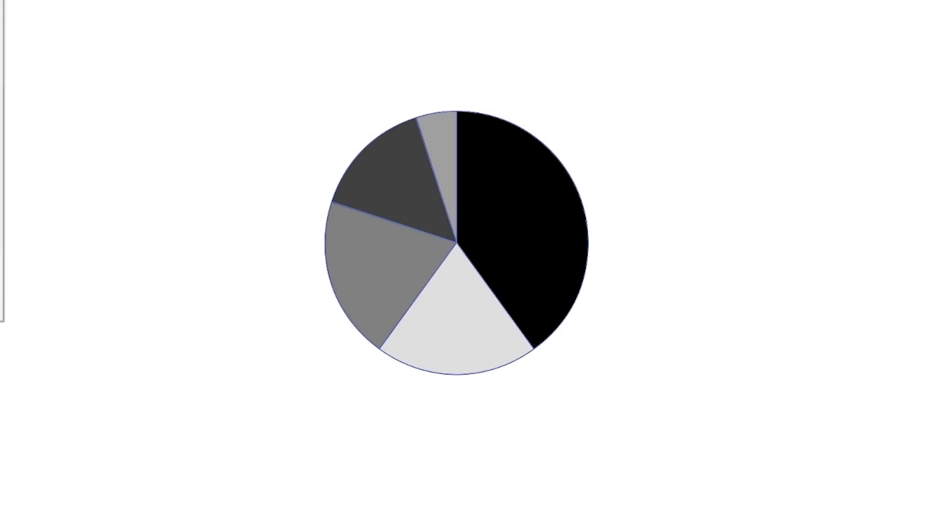
key("ctrl+shift+g")
left_click(558, 282)
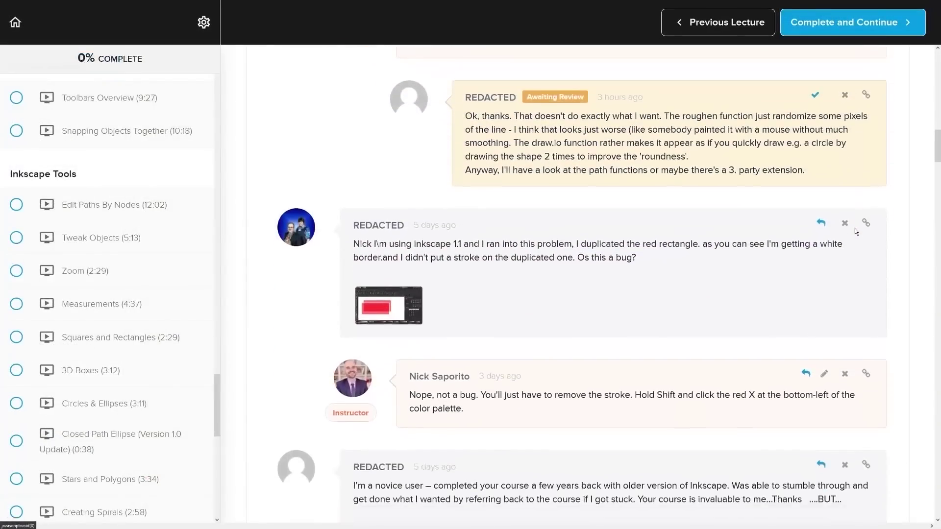
Scroll down to the course logo and highlight the $17 USD enrollment price
scroll(879, 225, "down", 2)
scroll(878, 225, "down", 8)
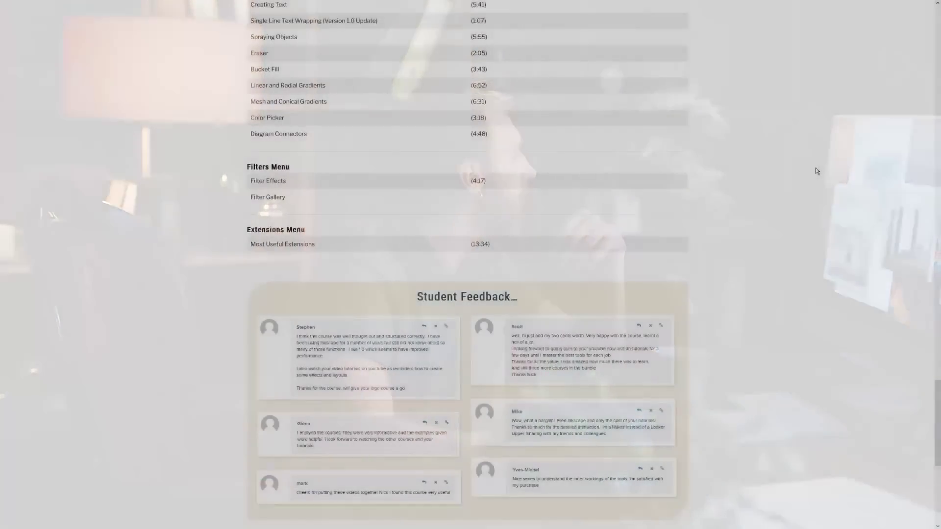
scroll(817, 172, "down", 7)
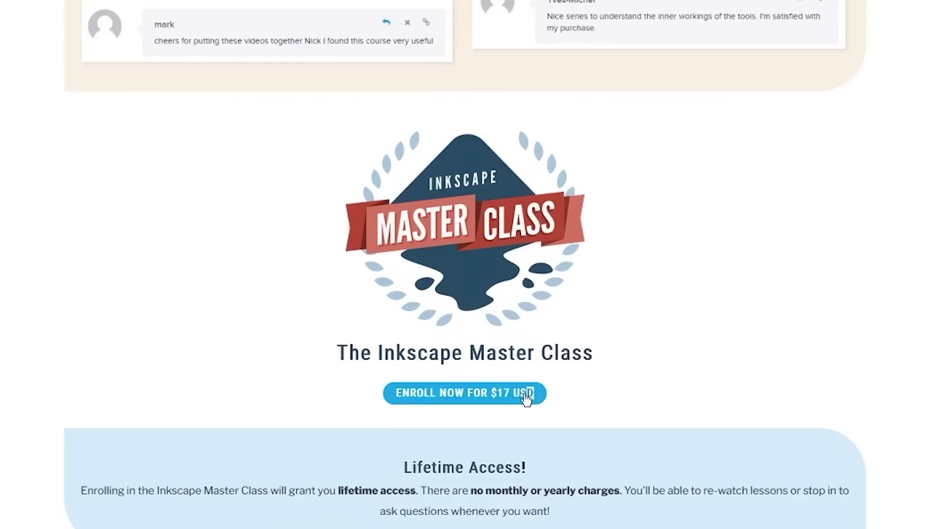
left_click_drag(503, 350, 447, 351)
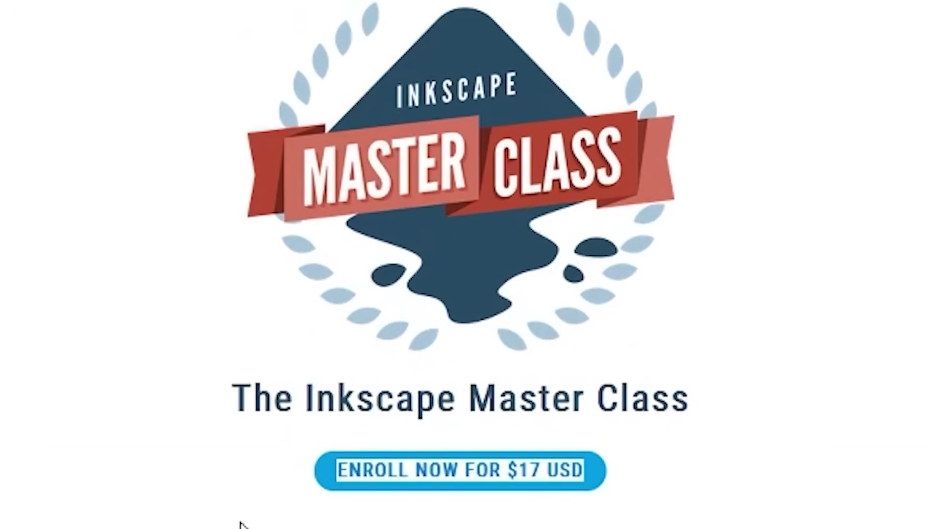